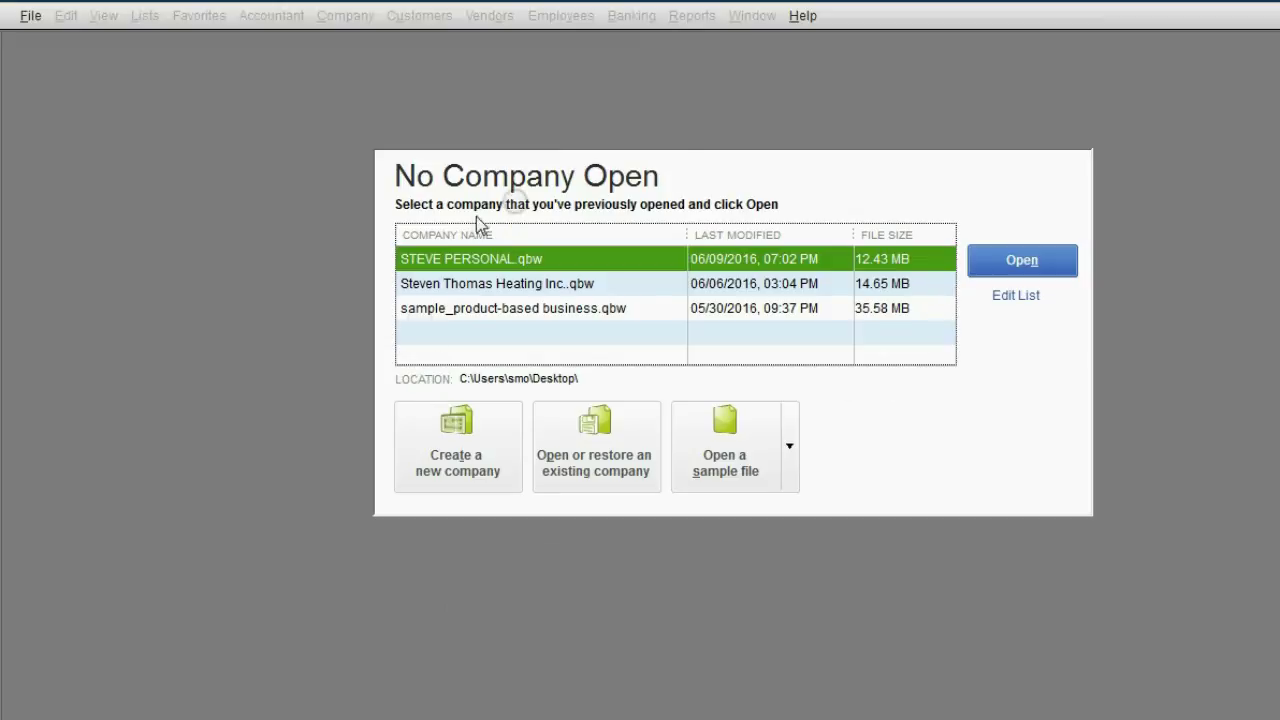
Step: Start a new company from the File menu using Express Start setup
left_click(31, 20)
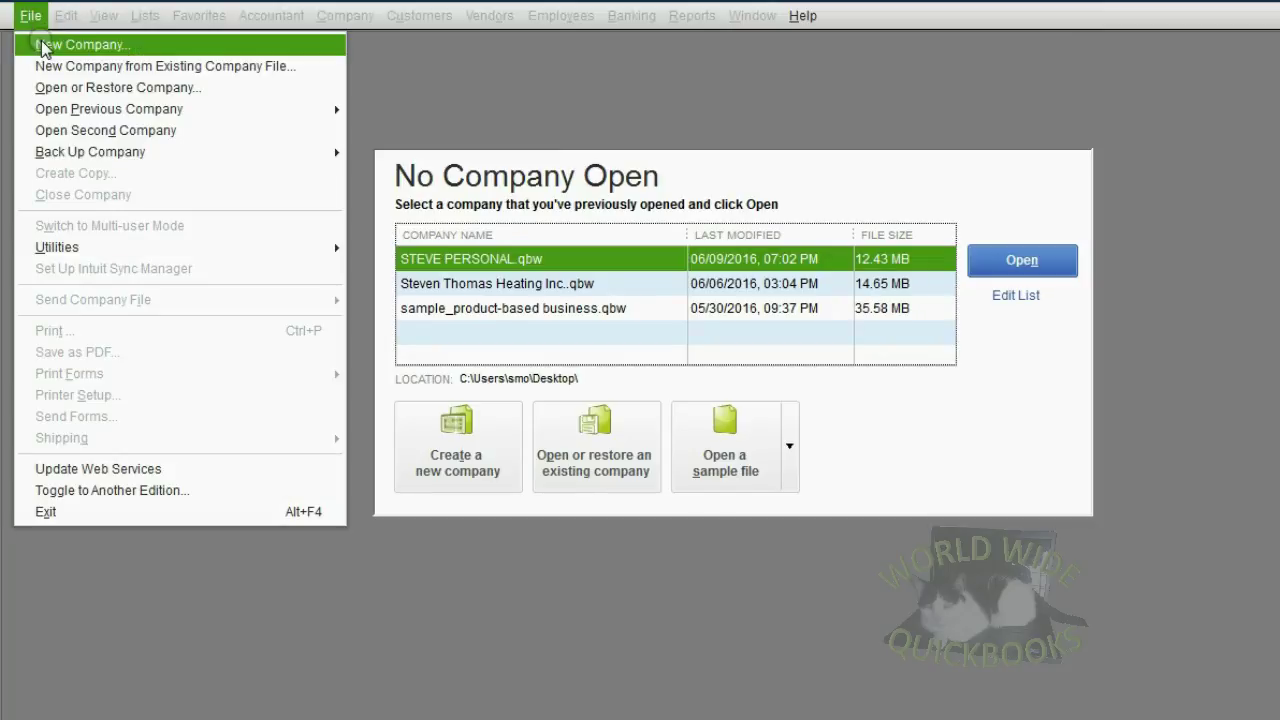
left_click(42, 45)
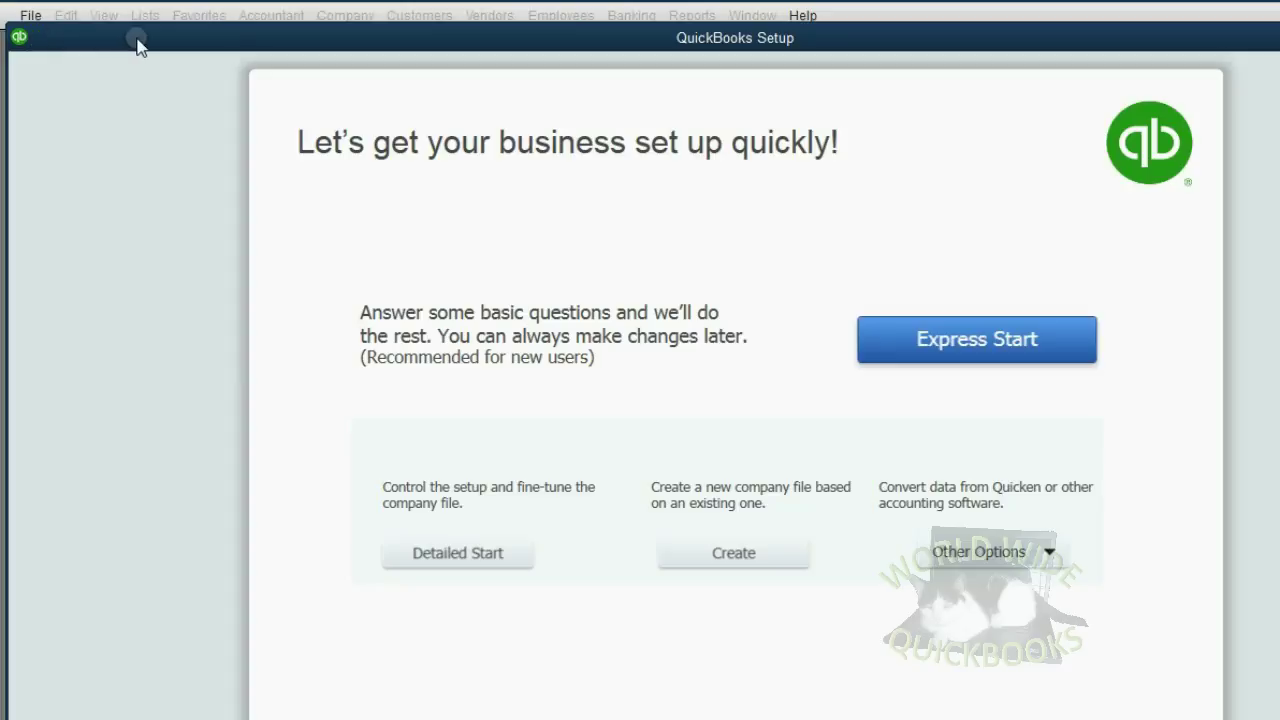
left_click_drag(249, 34, 106, 42)
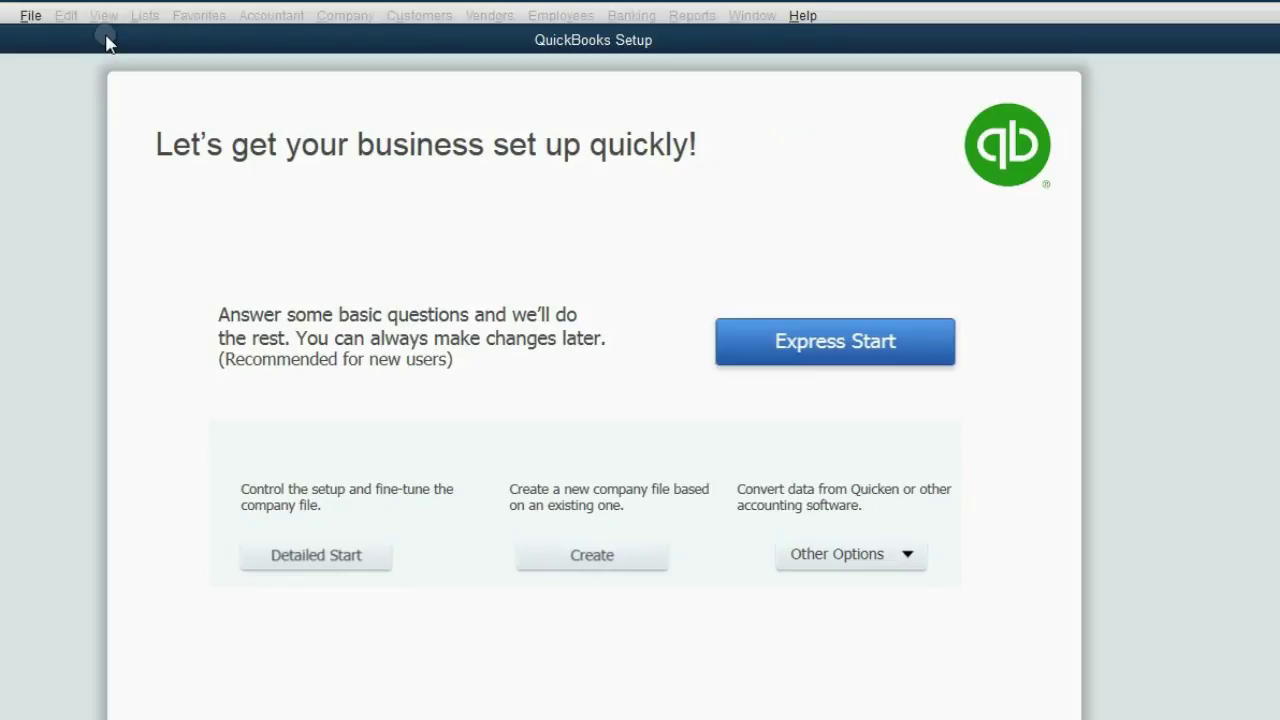
left_click(766, 348)
left_click(808, 350)
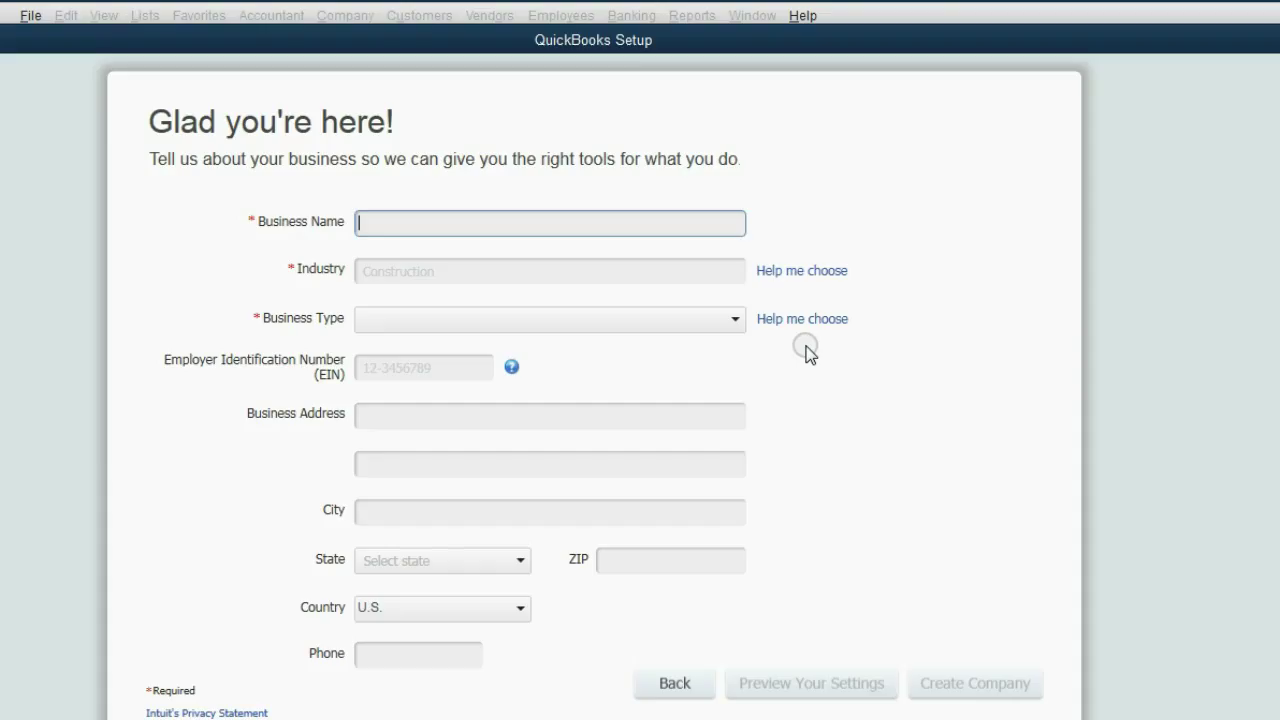
Step: Enter JOE SHMOE as the business name and glance at the Business Type choices
left_click(522, 220)
type("JOE SH")
type("MOE")
left_click(517, 274)
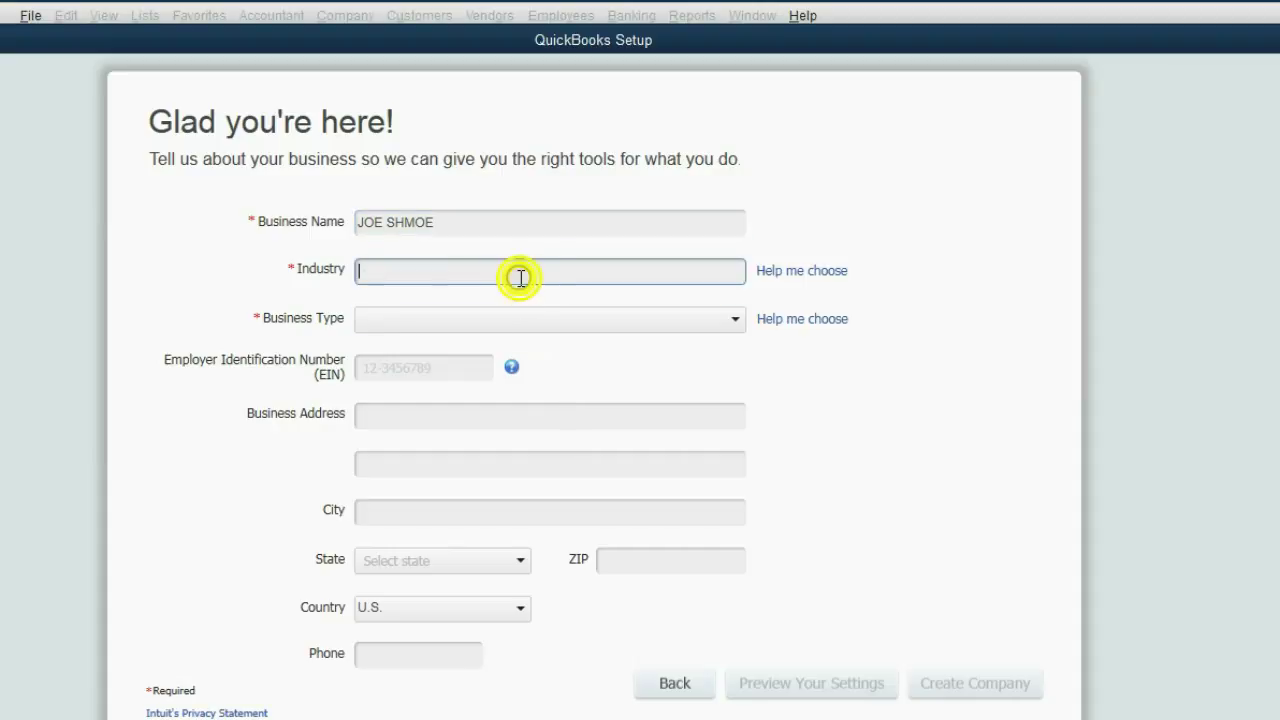
left_click(489, 324)
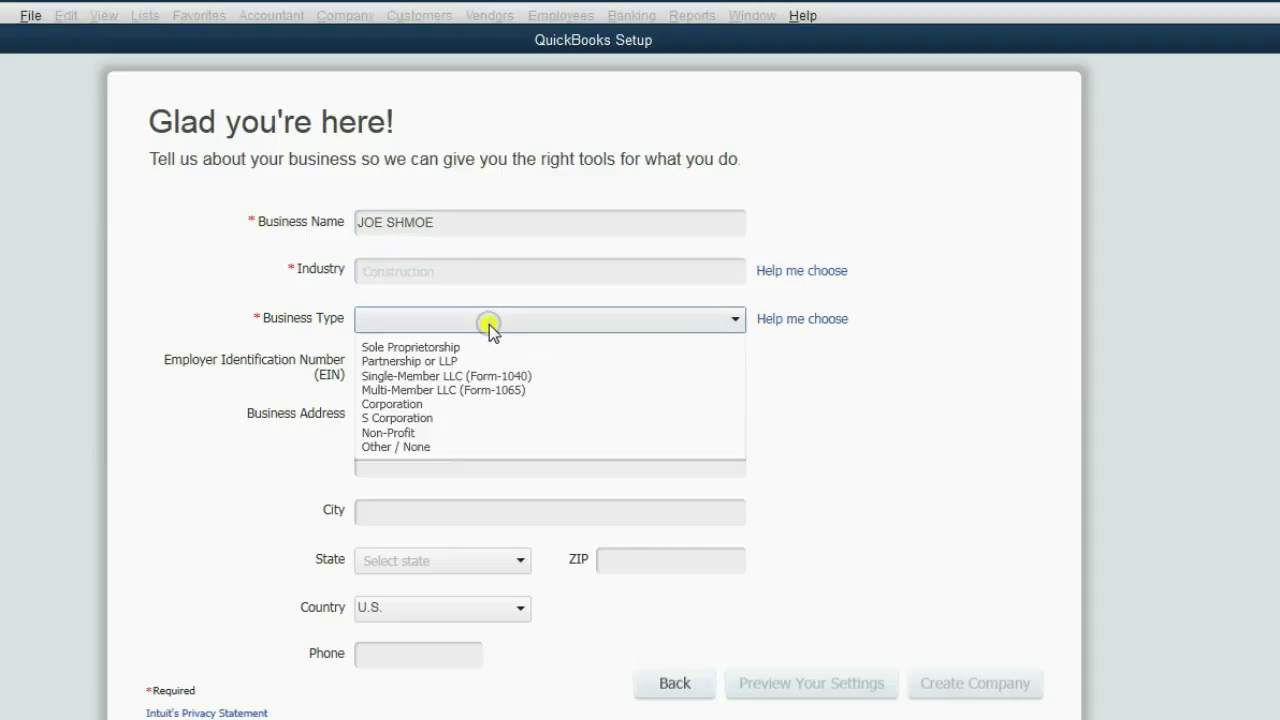
left_click(489, 274)
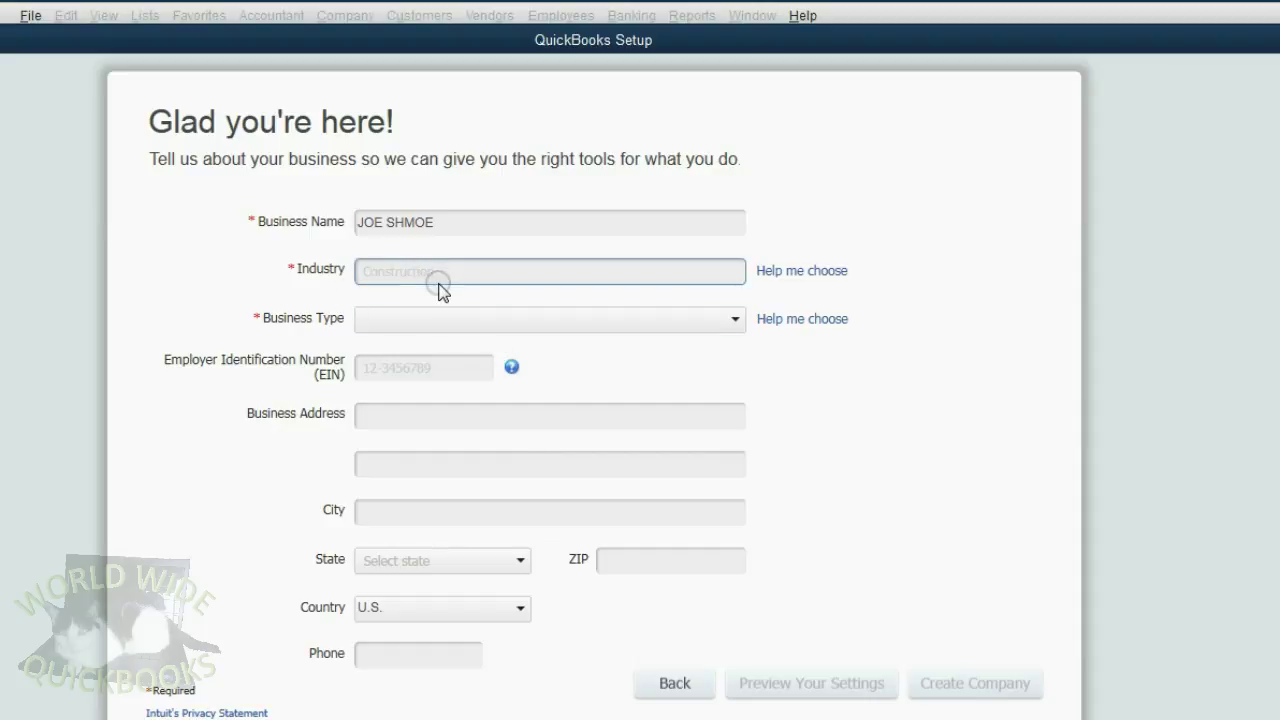
Step: Set the industry to Other/None from the industry list
left_click(768, 283)
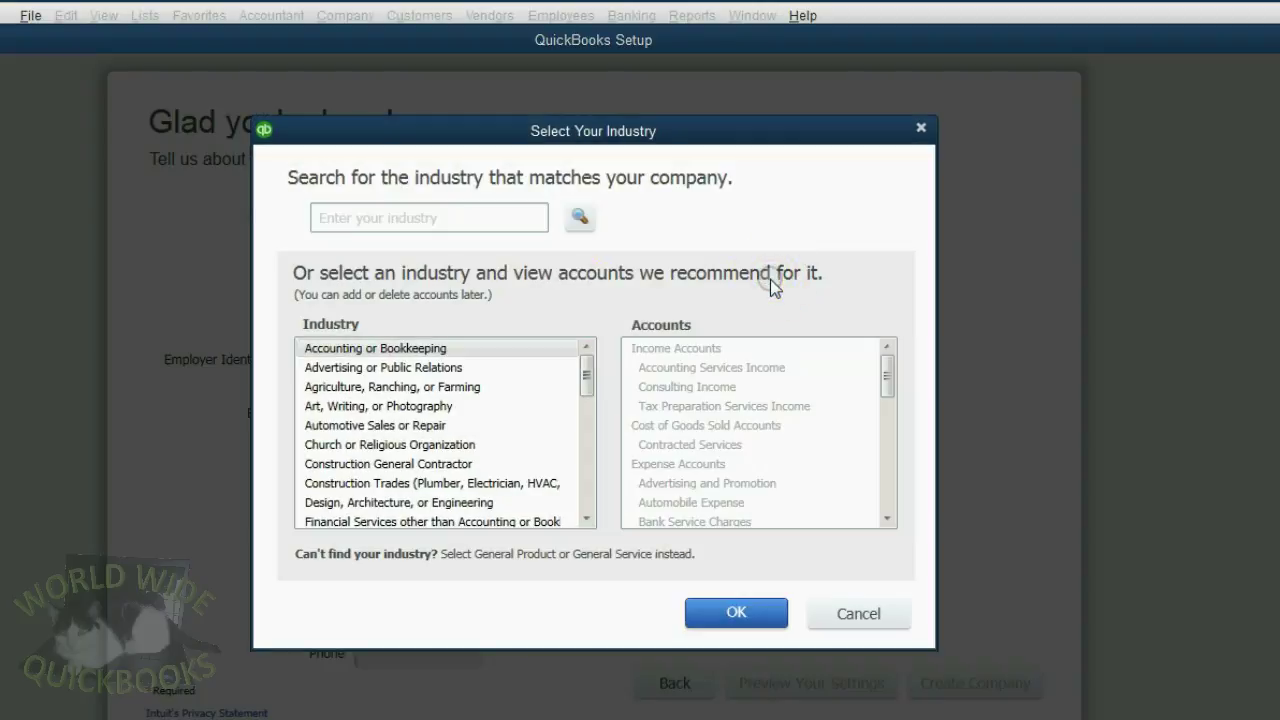
left_click_drag(587, 390, 587, 490)
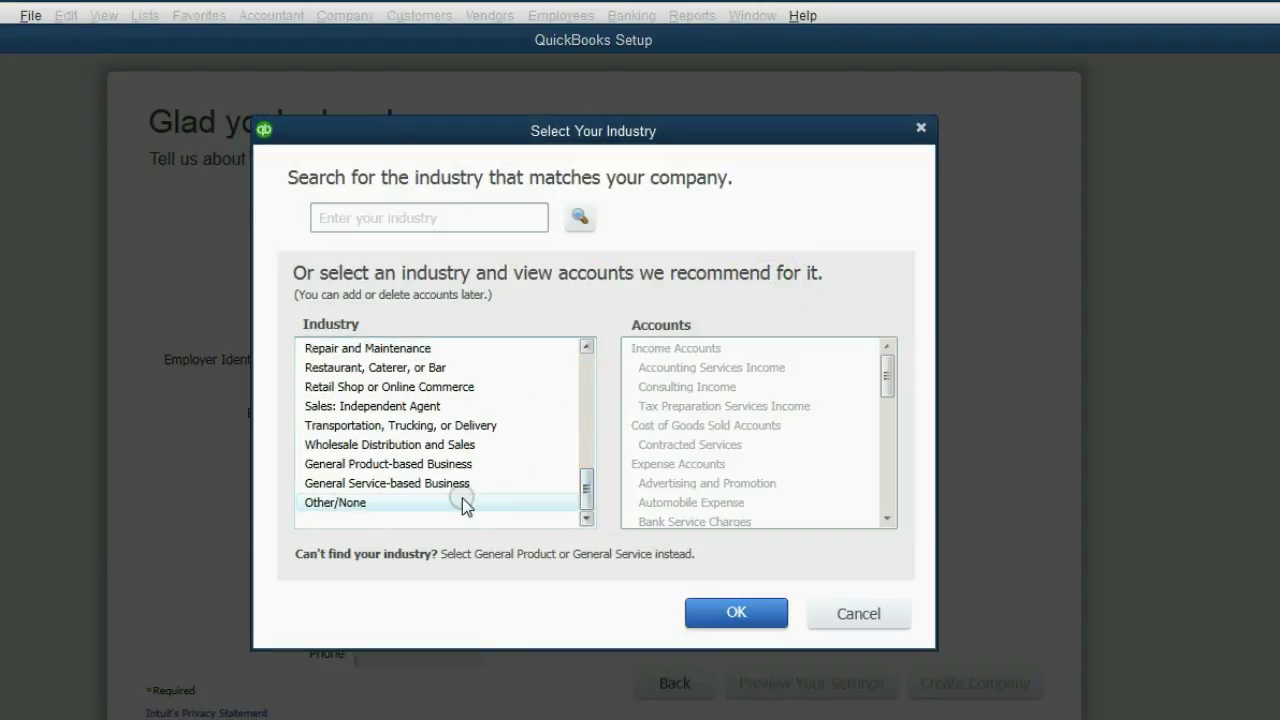
left_click(448, 503)
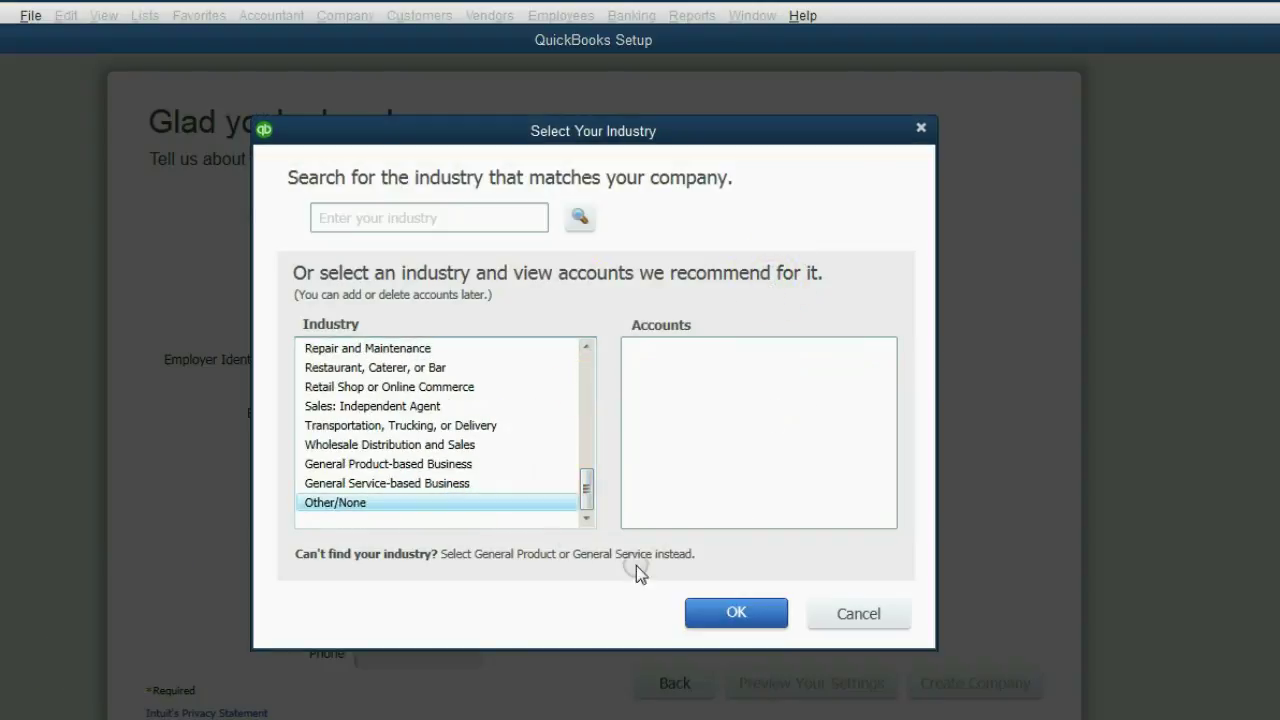
left_click(711, 612)
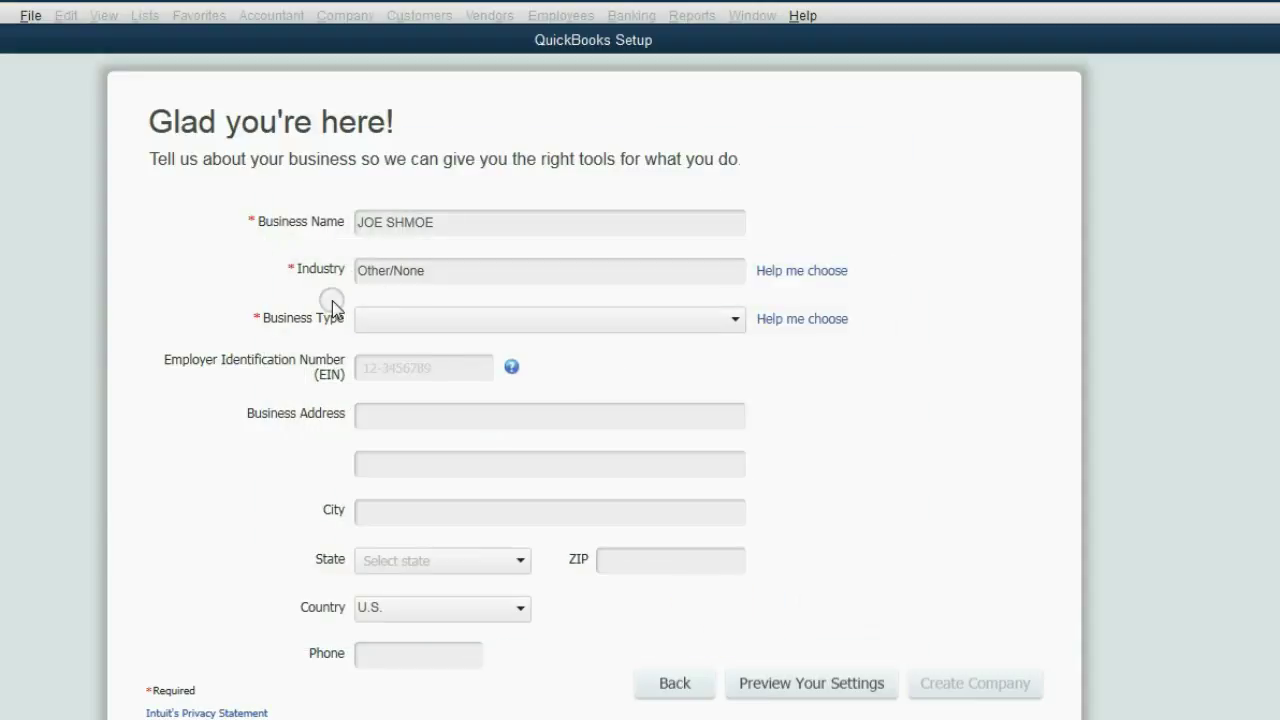
Step: Set the business type to Other / None
left_click(783, 330)
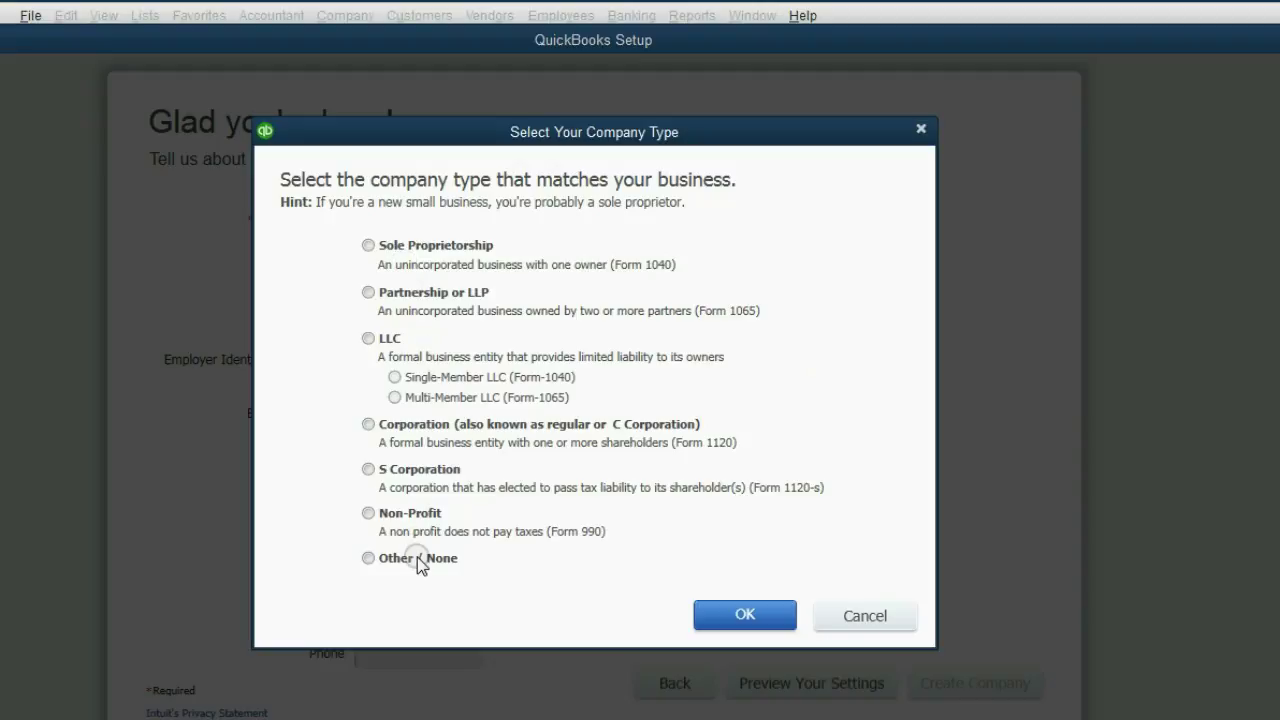
left_click(417, 558)
left_click(765, 613)
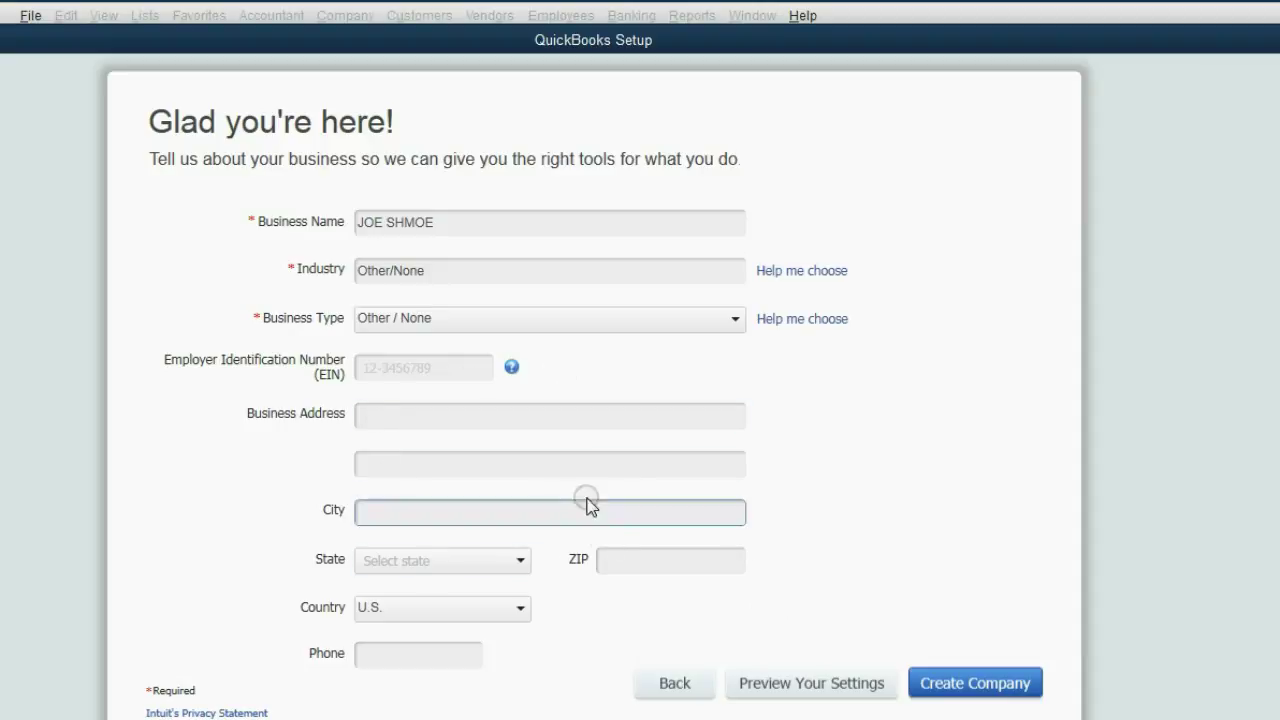
Step: Pass over the address and state fields, then create the JOE SHMOE company file
left_click(472, 482)
left_click(560, 581)
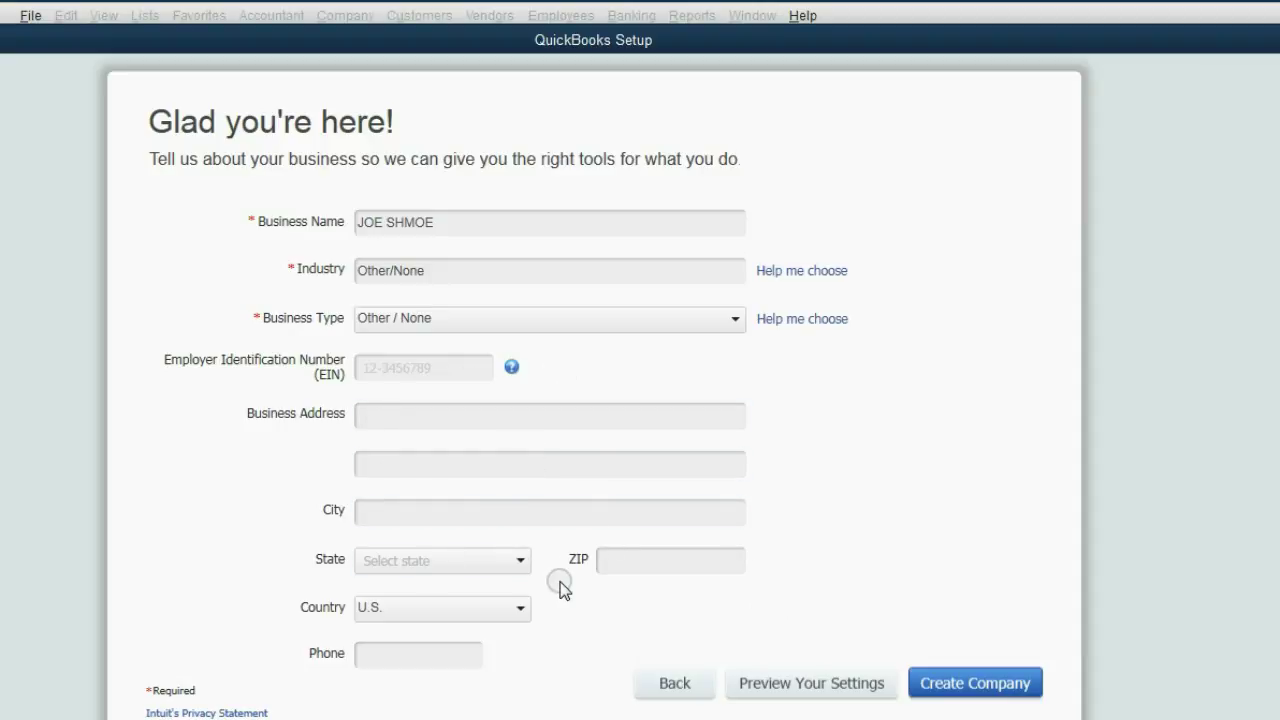
left_click(470, 561)
left_click(945, 683)
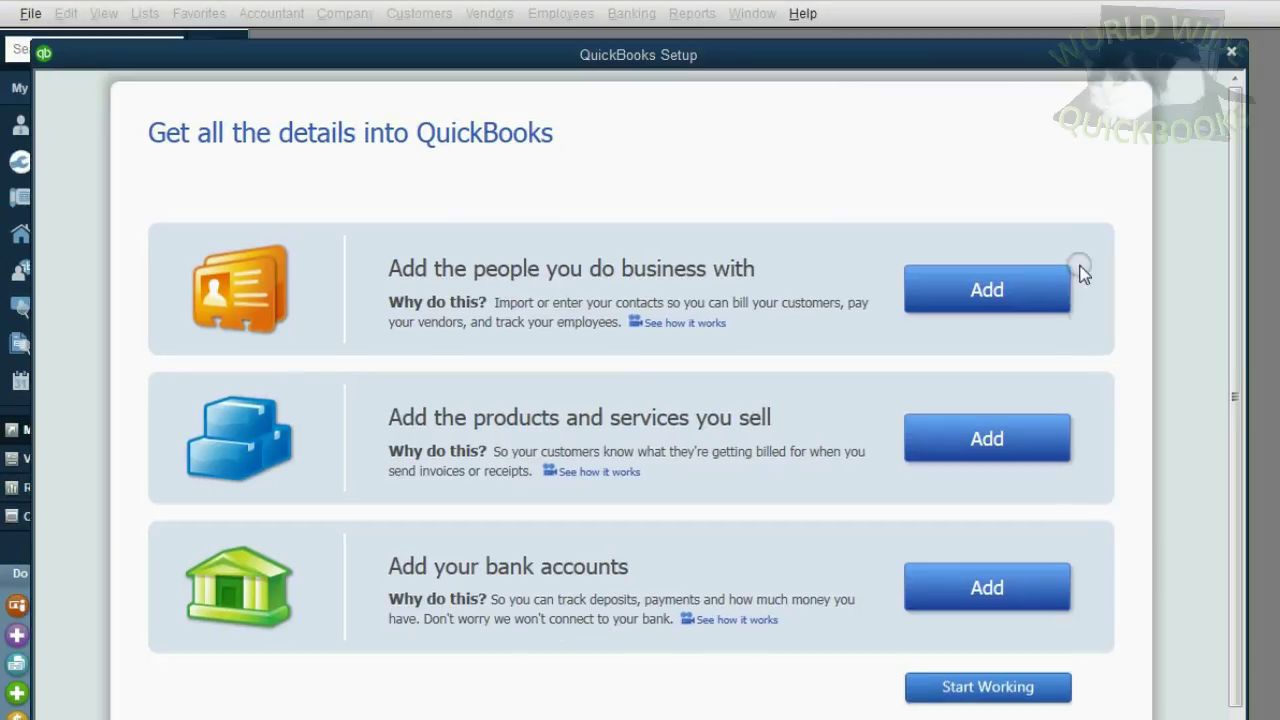
Step: Close the setup guide and open the Company > My Company page for JOE SHMOE
left_click_drag(1015, 53, 1005, 60)
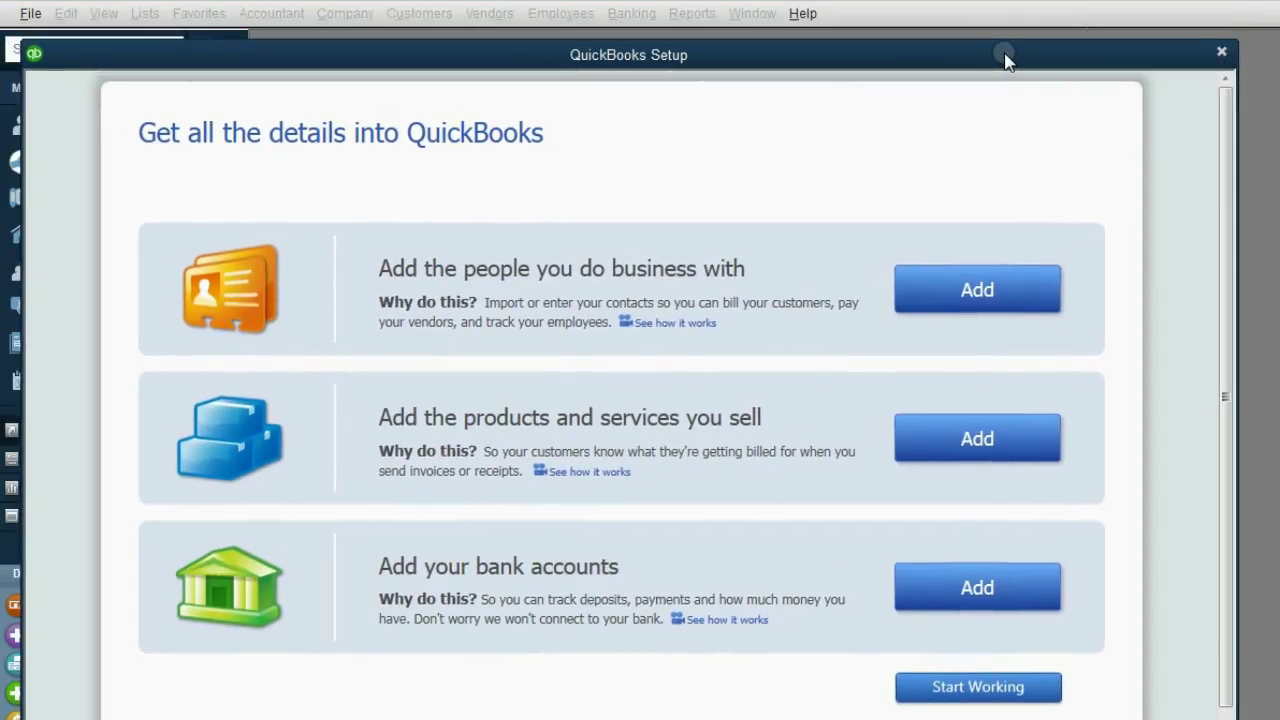
left_click(1222, 54)
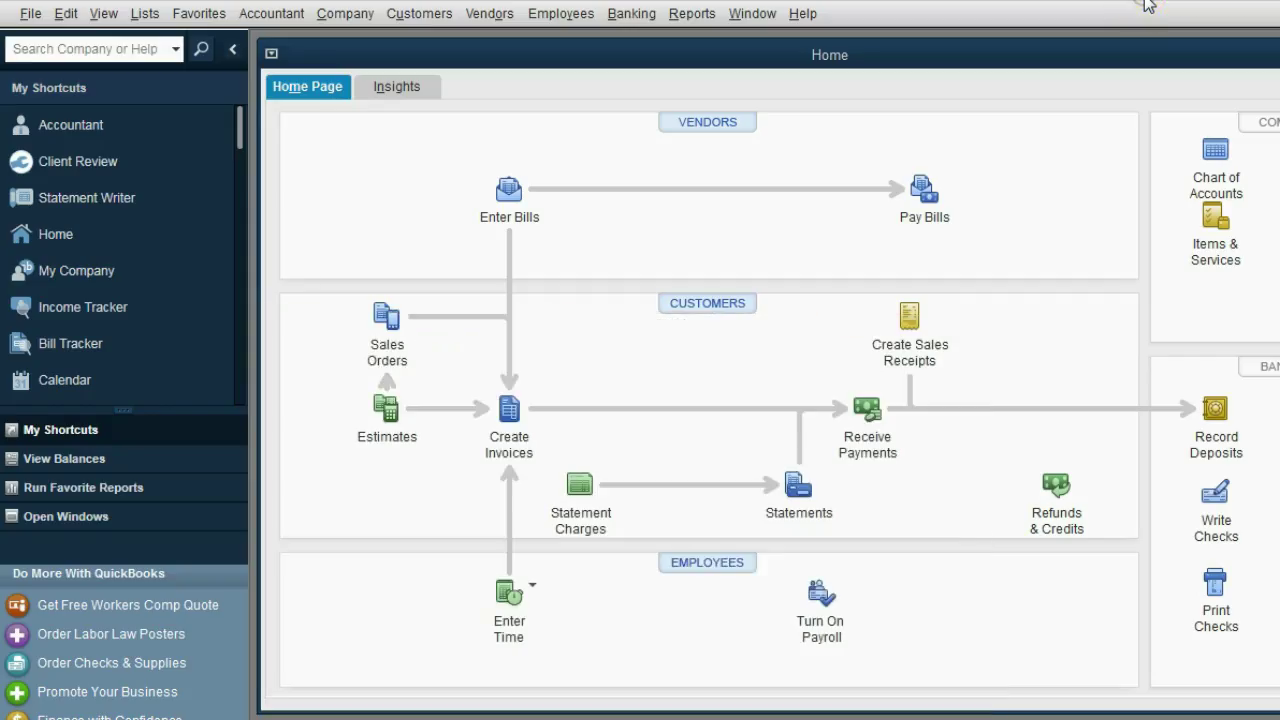
left_click(358, 24)
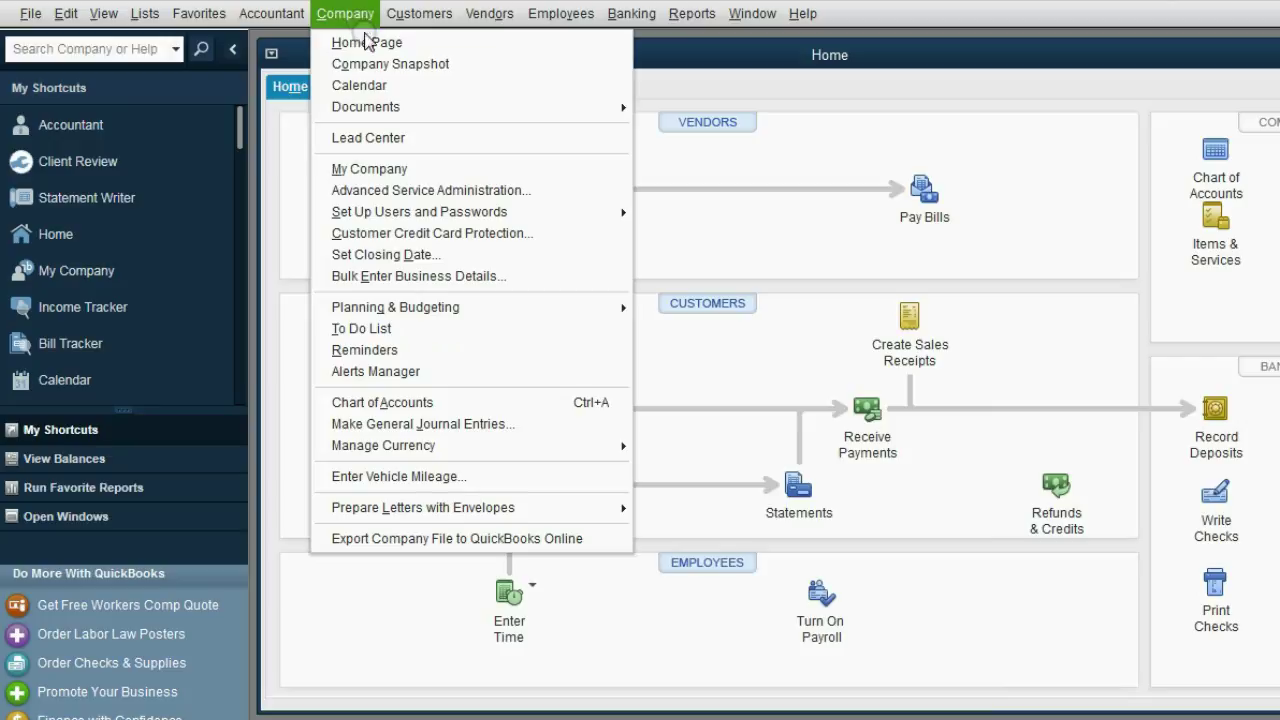
left_click(386, 172)
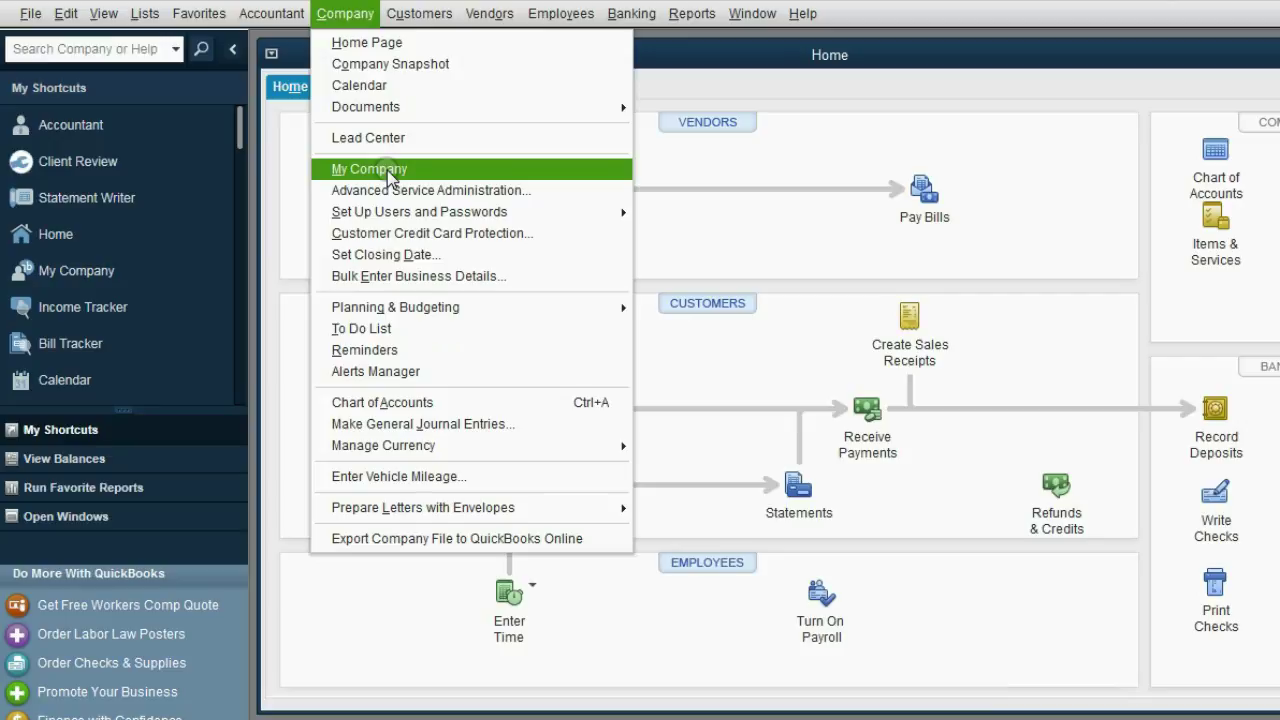
left_click(386, 170)
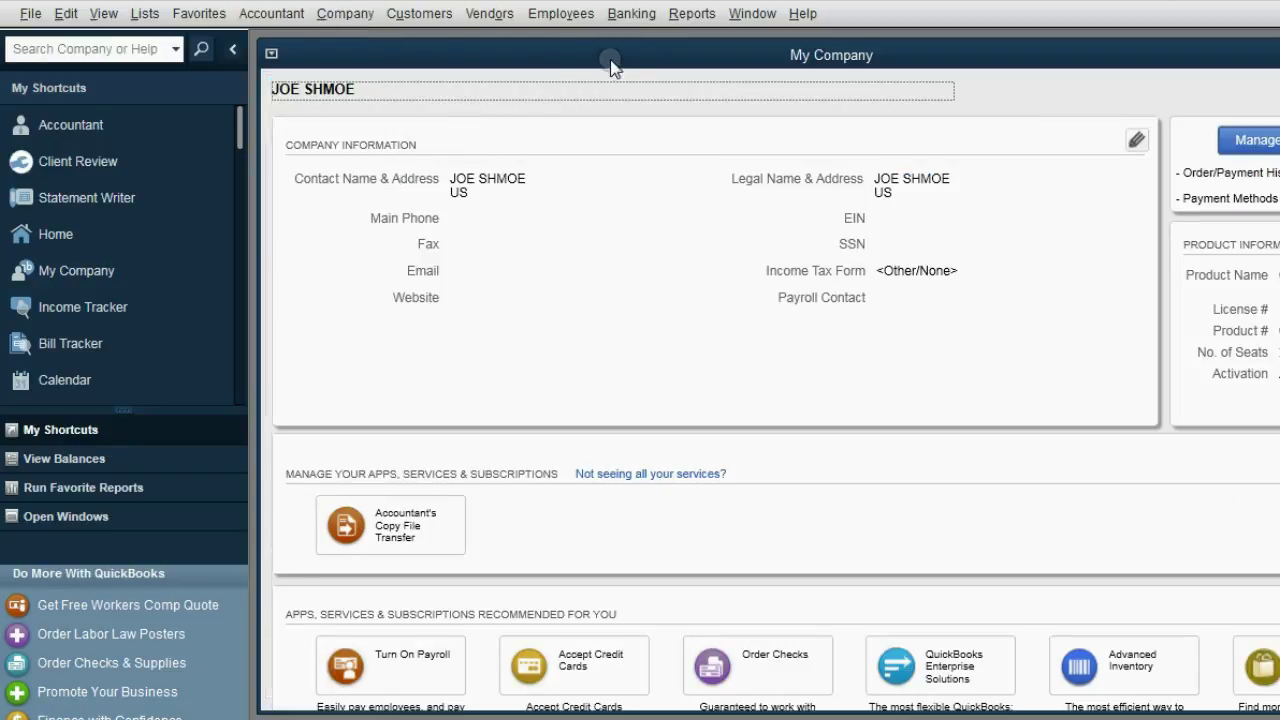
mouse_move(612, 66)
left_mouse_down()
mouse_move(446, 70)
mouse_move(523, 69)
left_mouse_up()
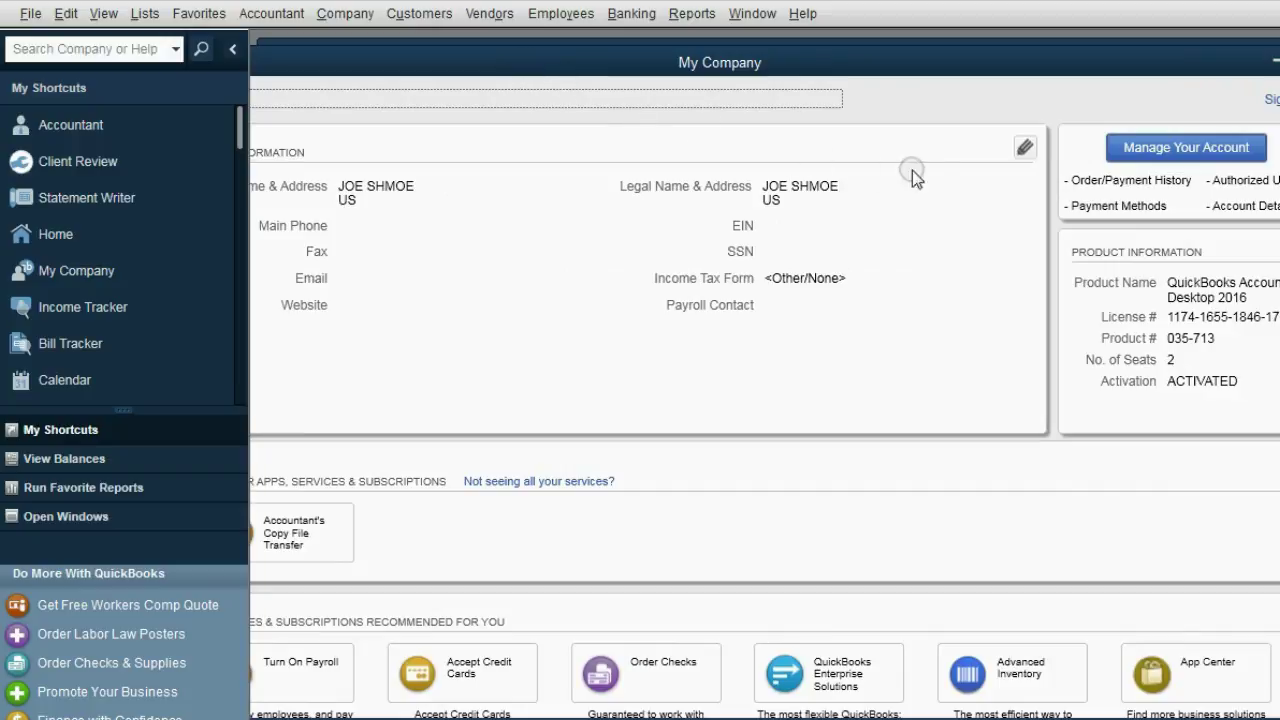
Step: Enter the company's street address and main phone number in Company Information
left_click(1025, 147)
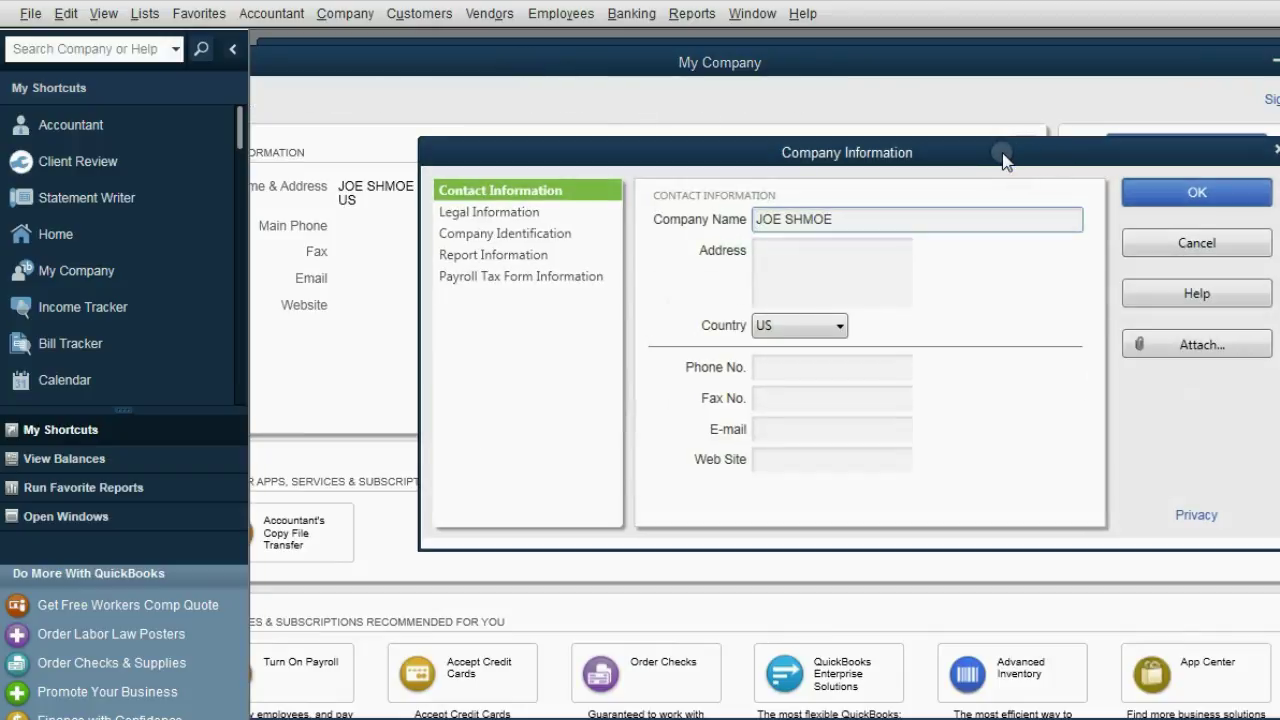
left_click_drag(1003, 158, 858, 151)
left_click(652, 266)
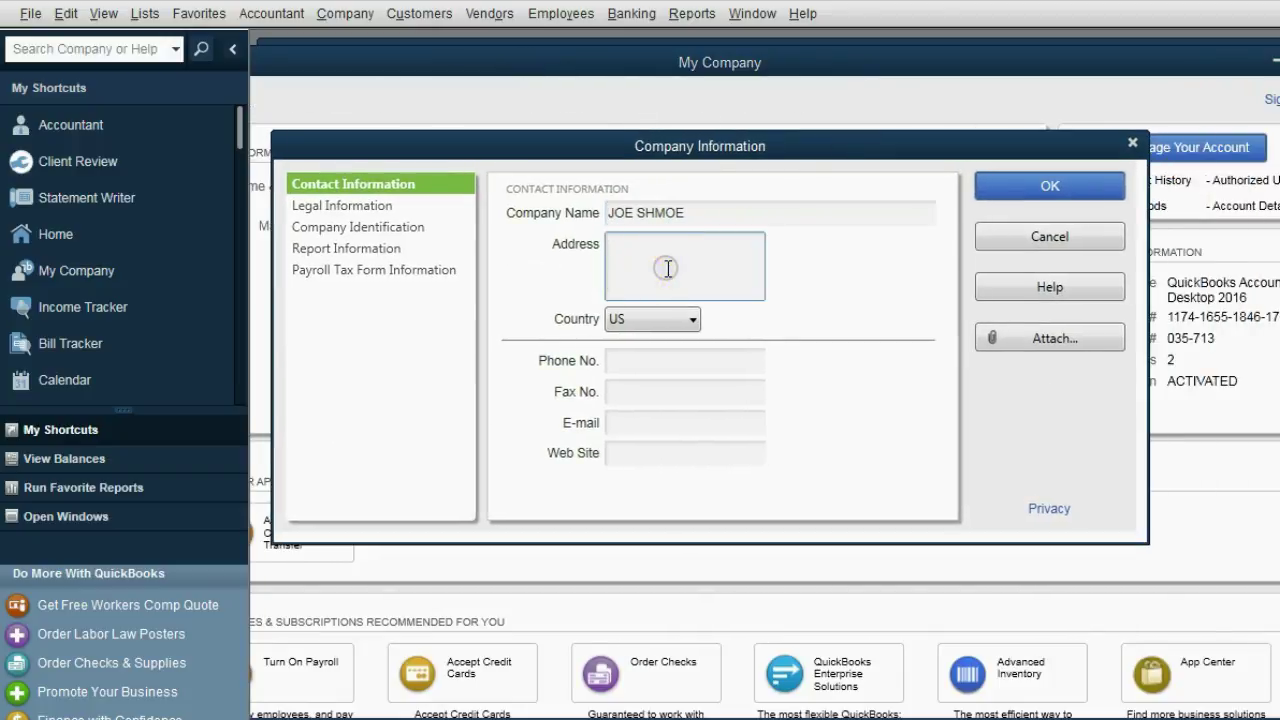
type("123")
type(" SES")
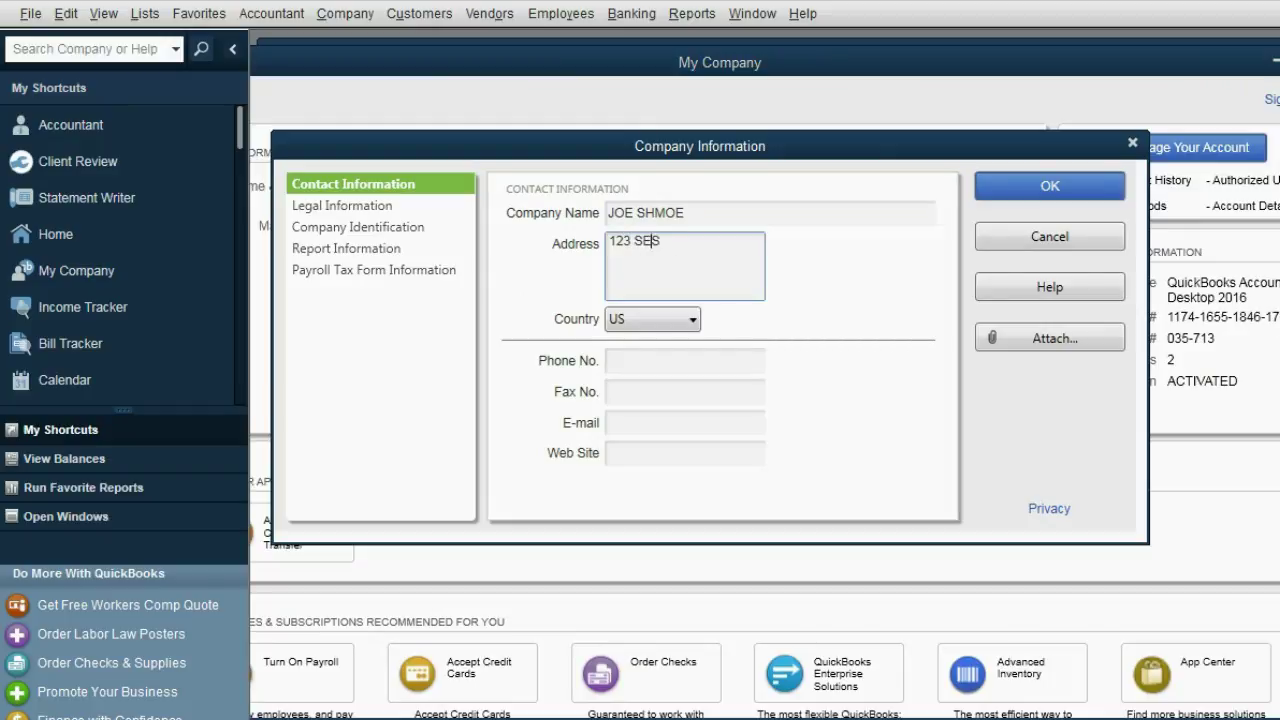
type("AME STRE")
type("ET")
left_click(651, 295)
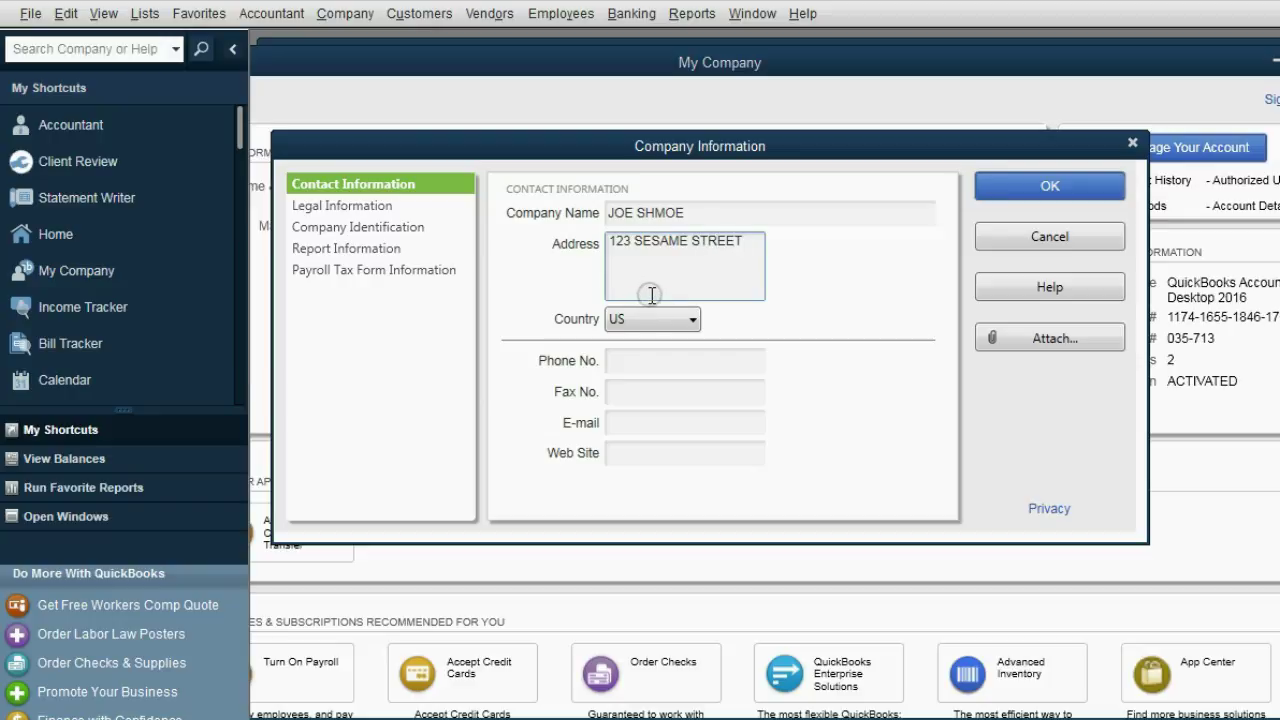
left_click(653, 361)
type("1234")
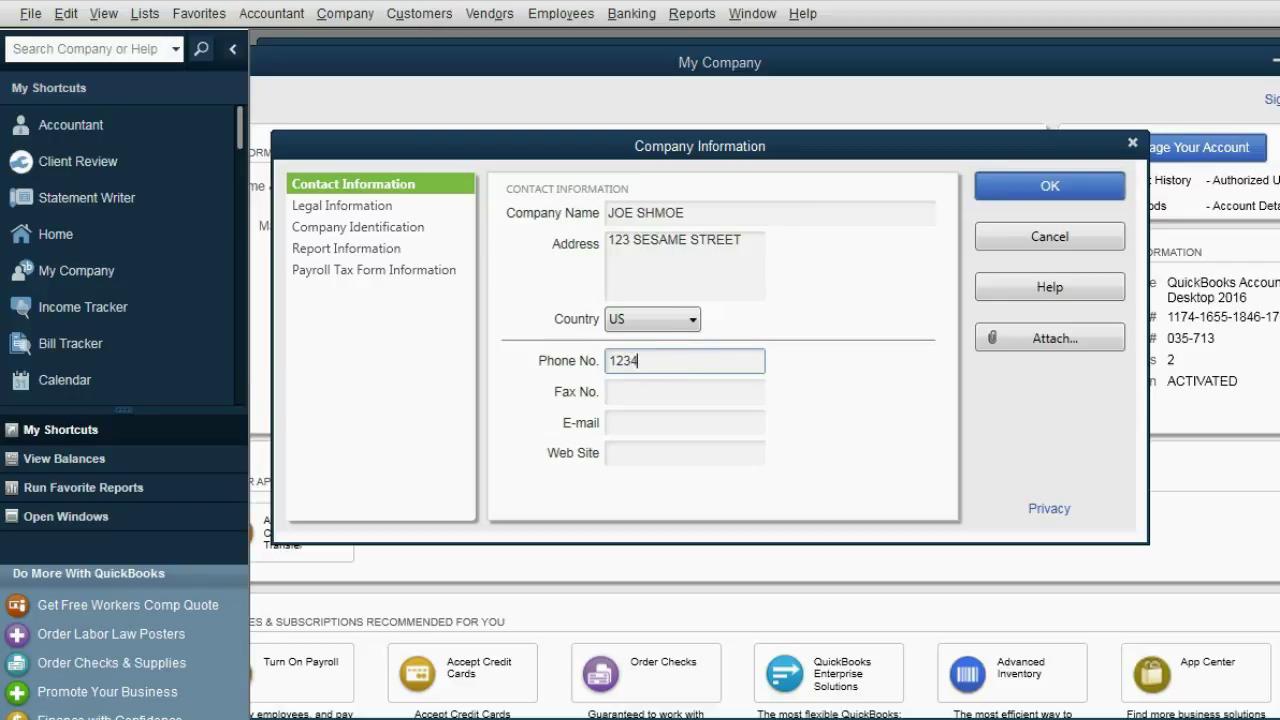
type("567890")
left_click(663, 396)
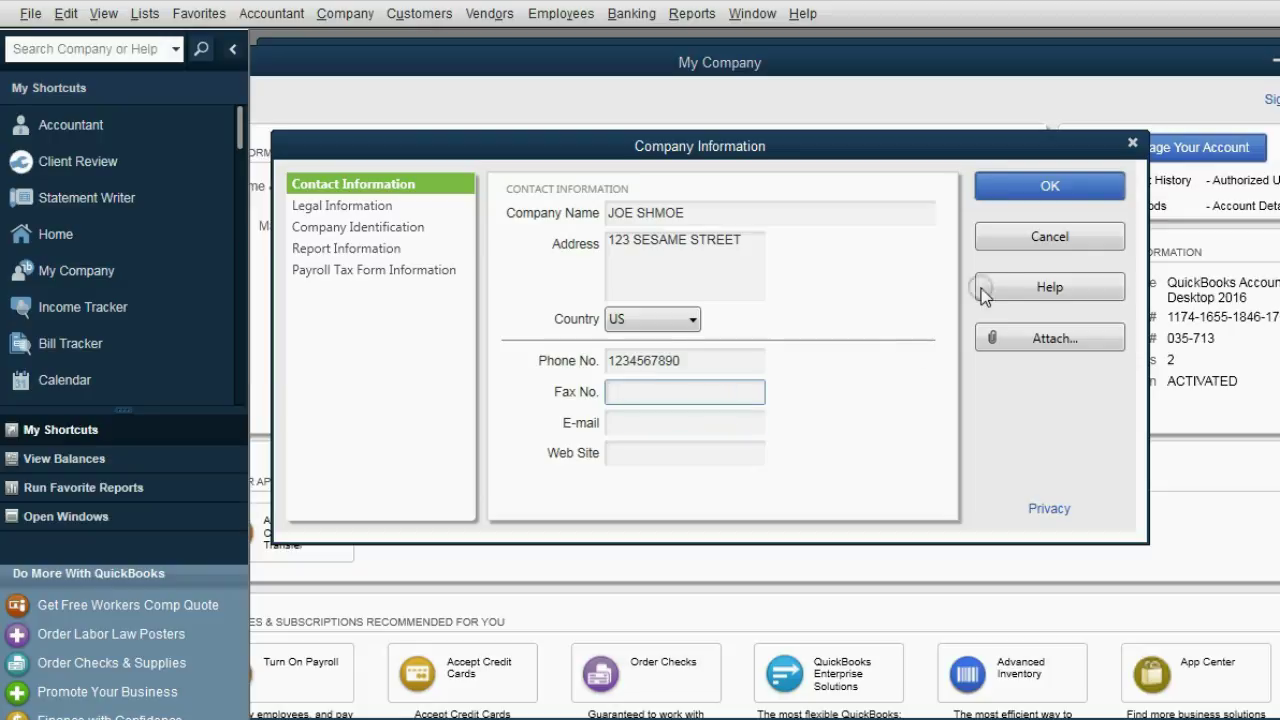
Step: Save the contact details, declining to update the legal address
left_click(1084, 188)
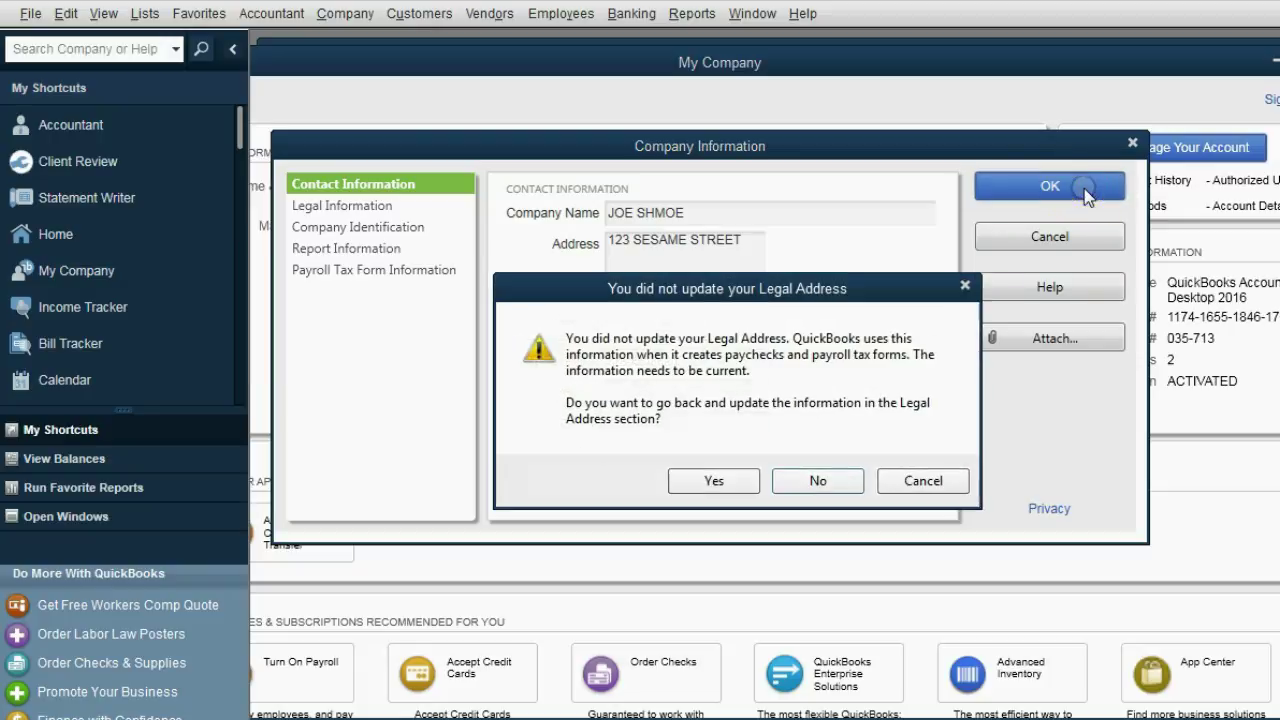
left_click(728, 480)
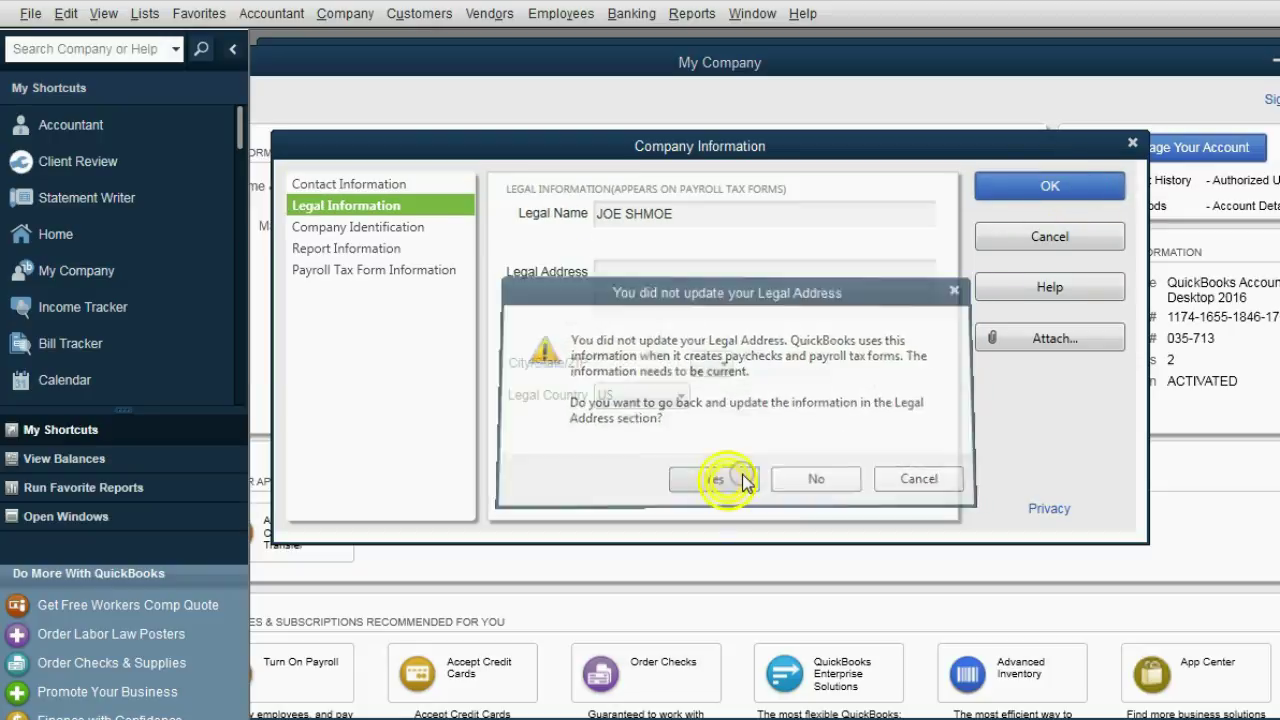
left_click(1040, 186)
left_click(818, 481)
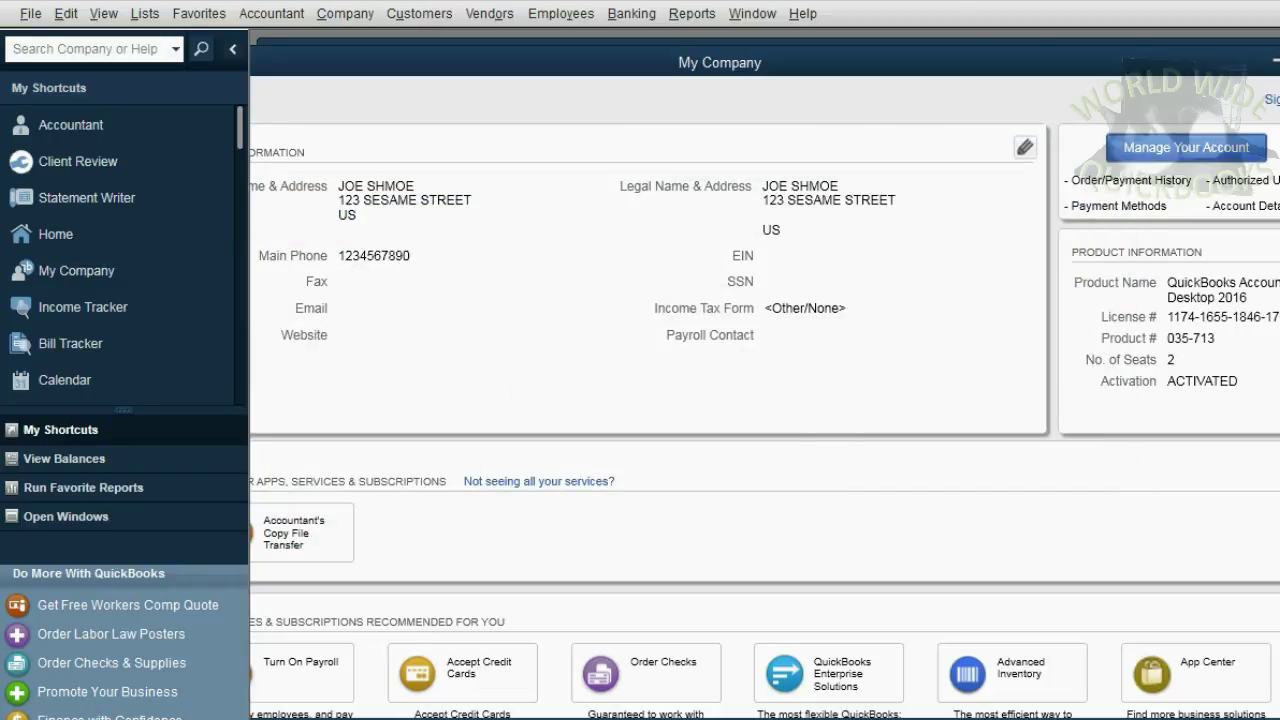
key("Escape")
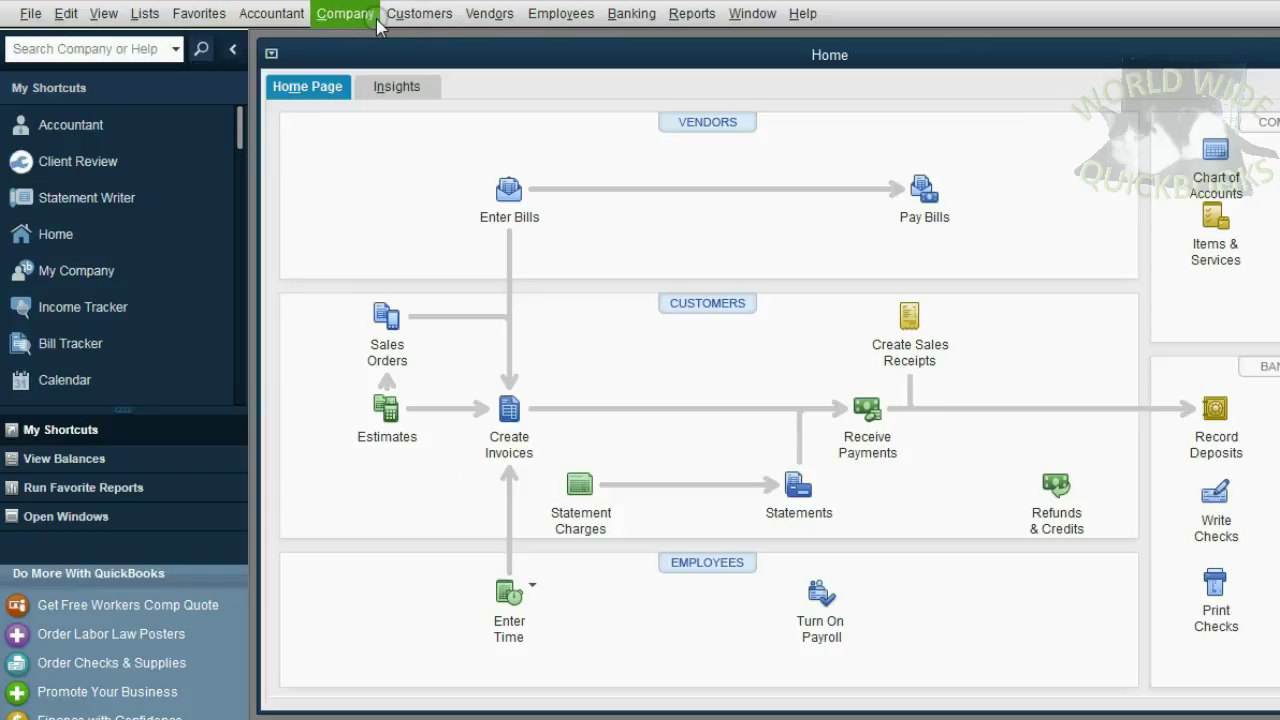
left_click(377, 20)
left_click(401, 174)
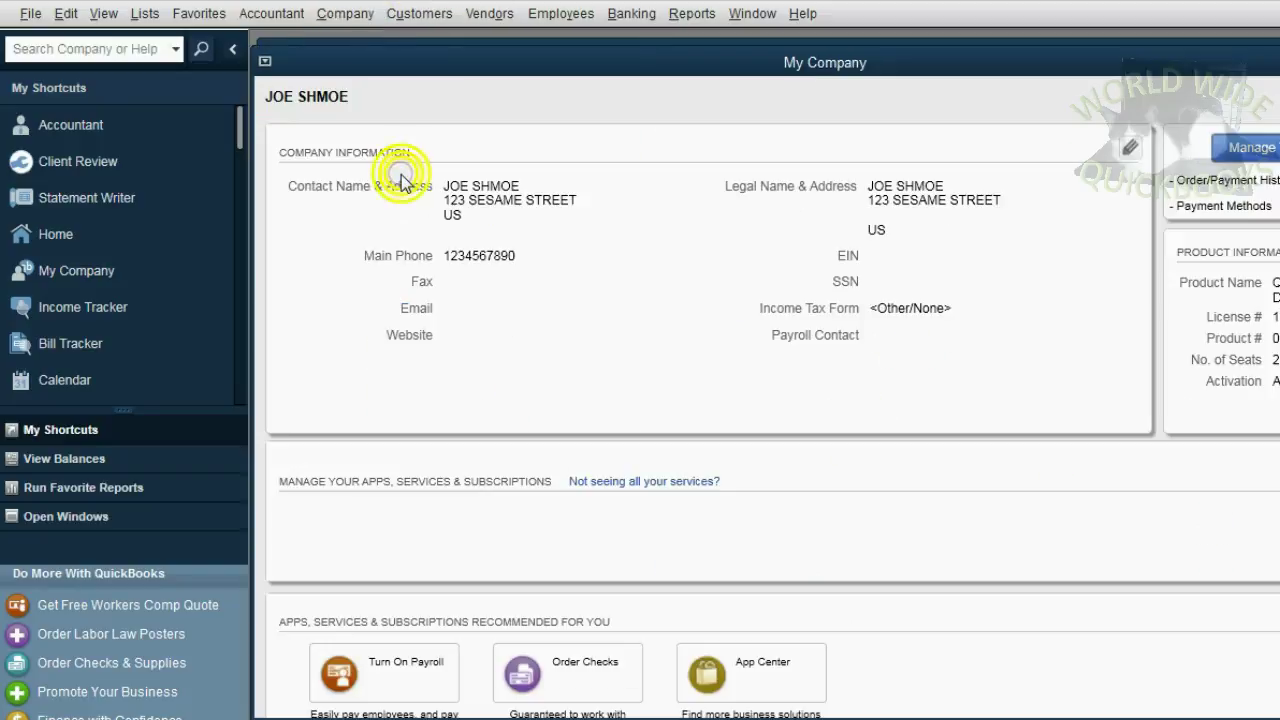
left_click(1129, 148)
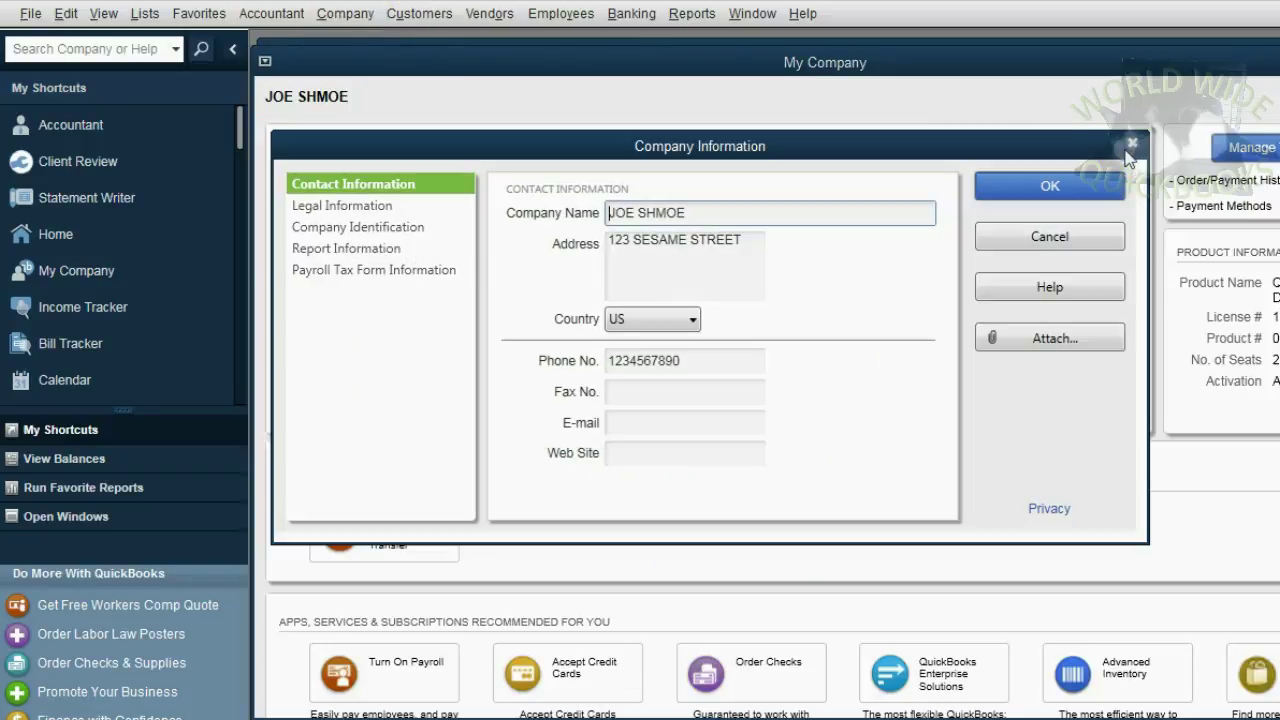
left_click(651, 320)
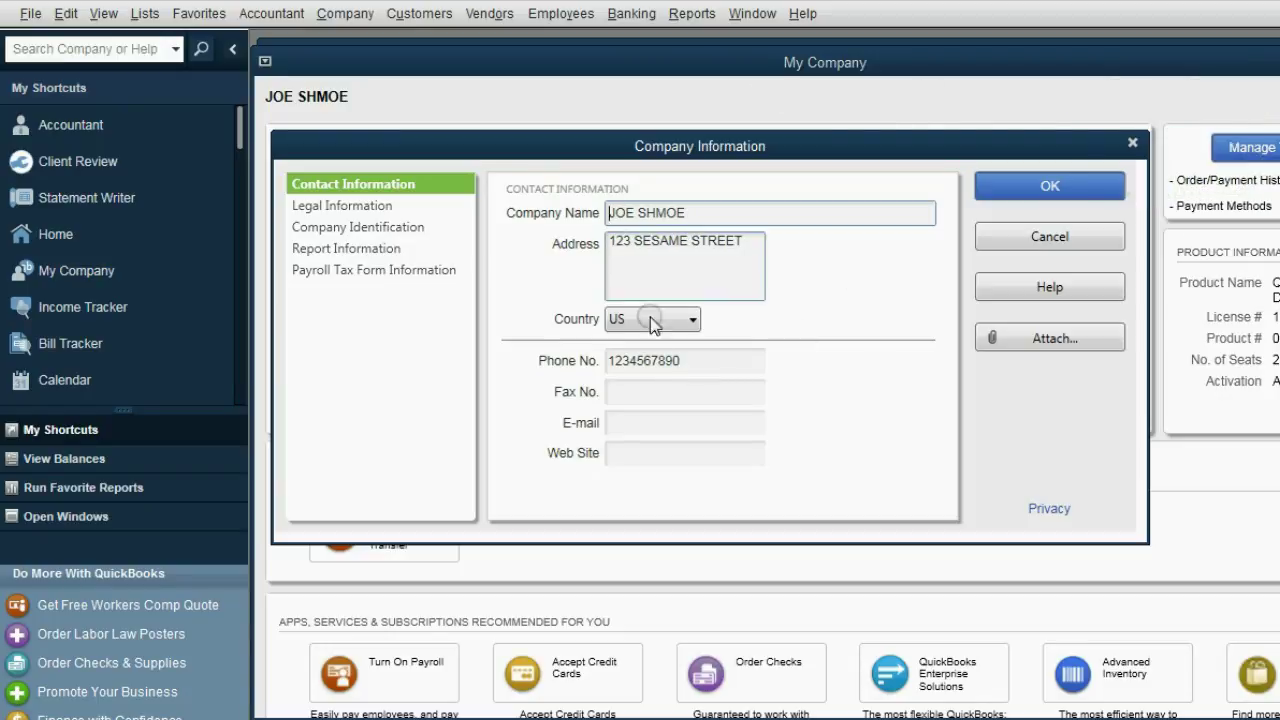
left_click(1131, 146)
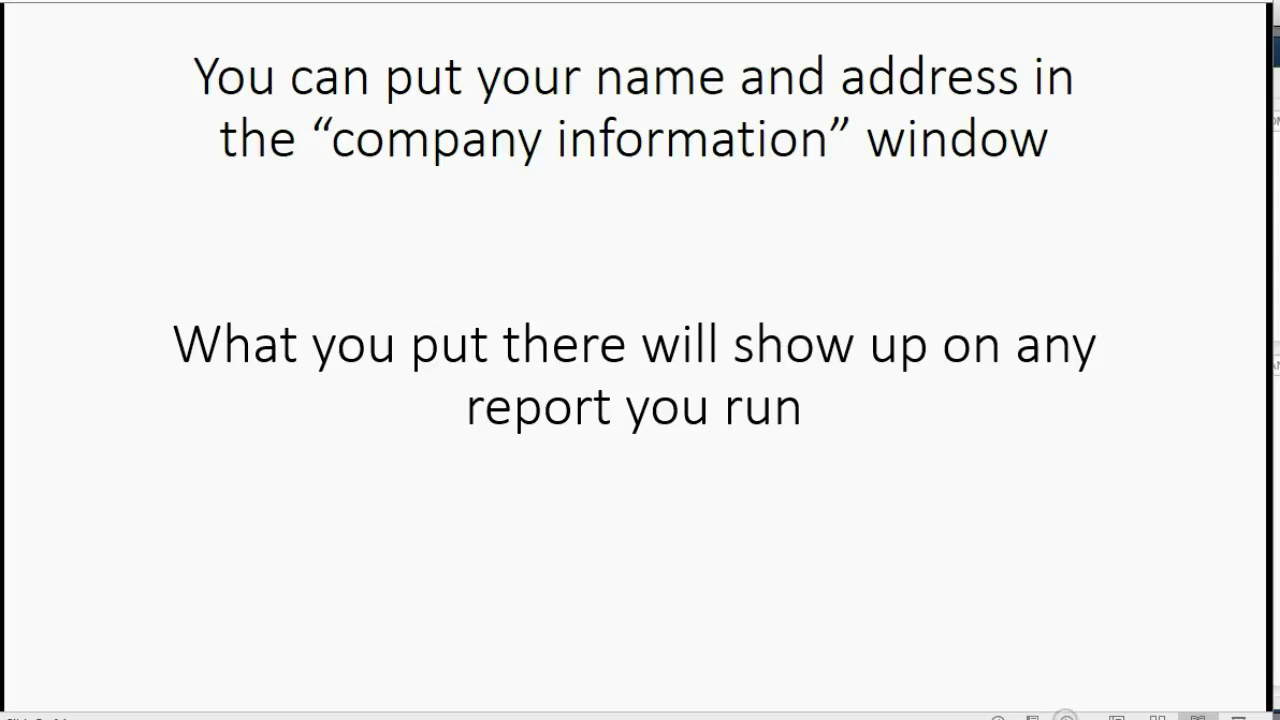
Step: Advance to the 'Where is the file?' slide and reveal its two ways to find it
left_click(1066, 716)
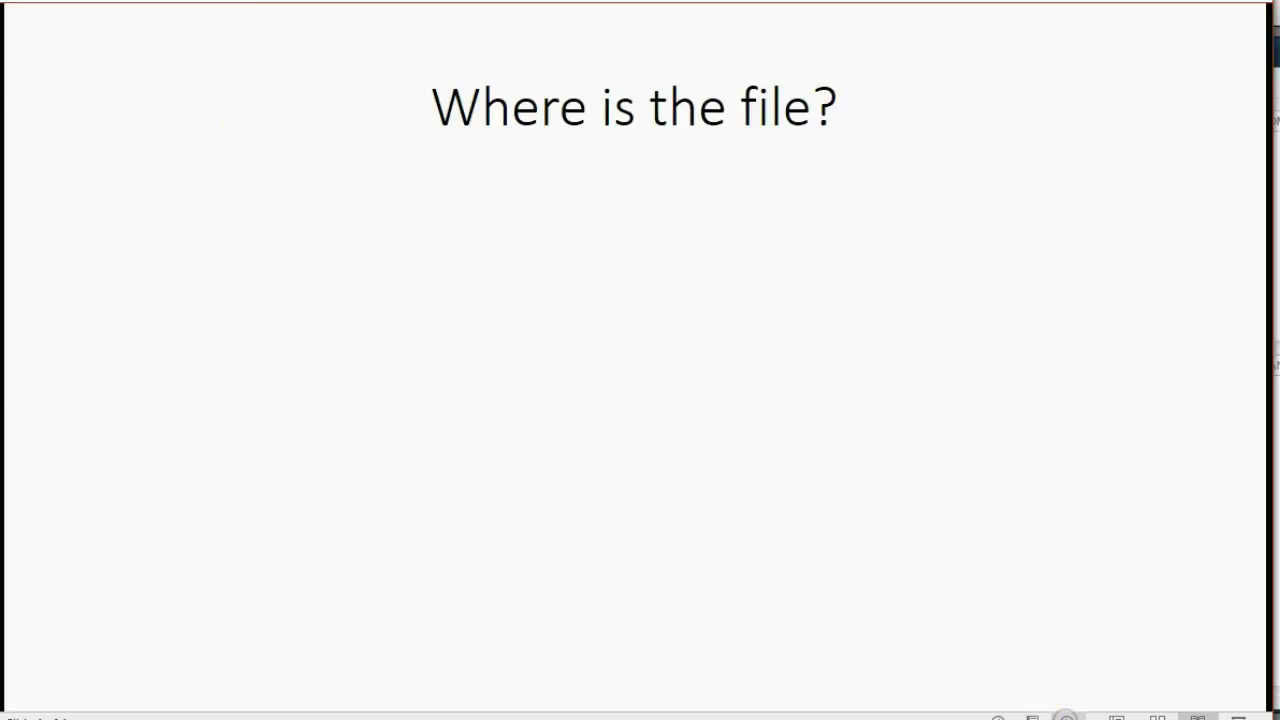
key("space")
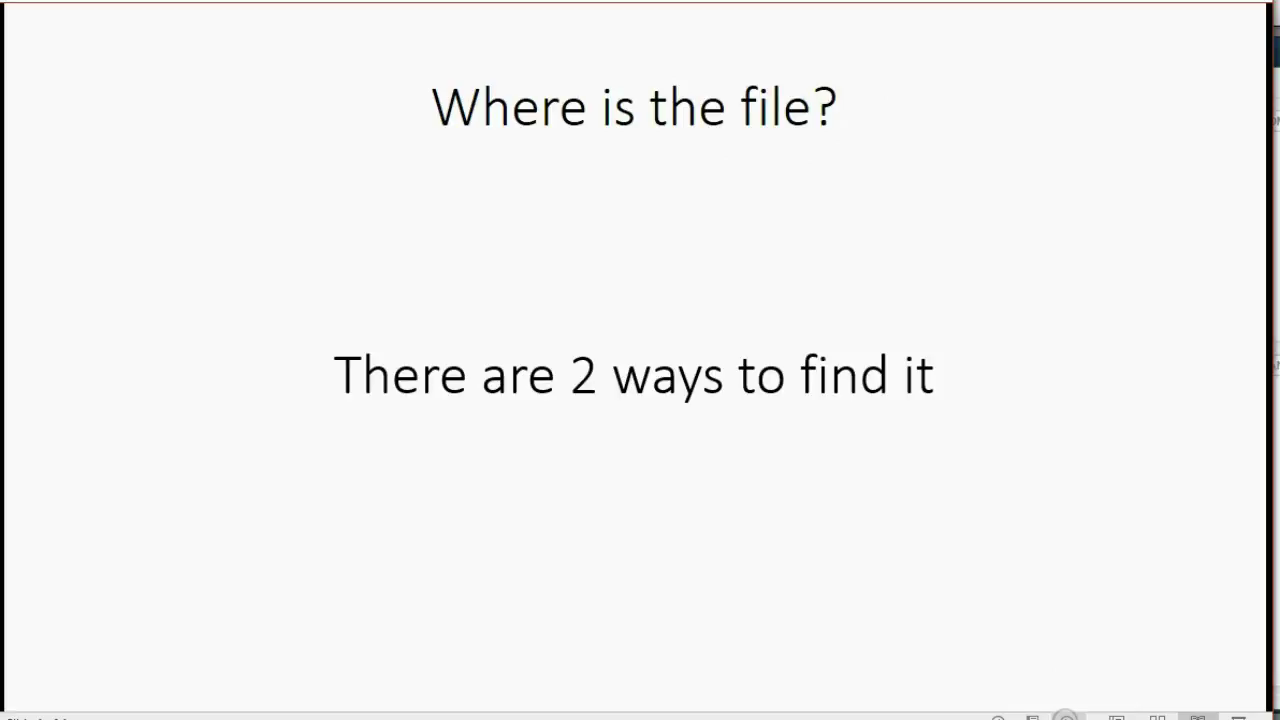
key("space")
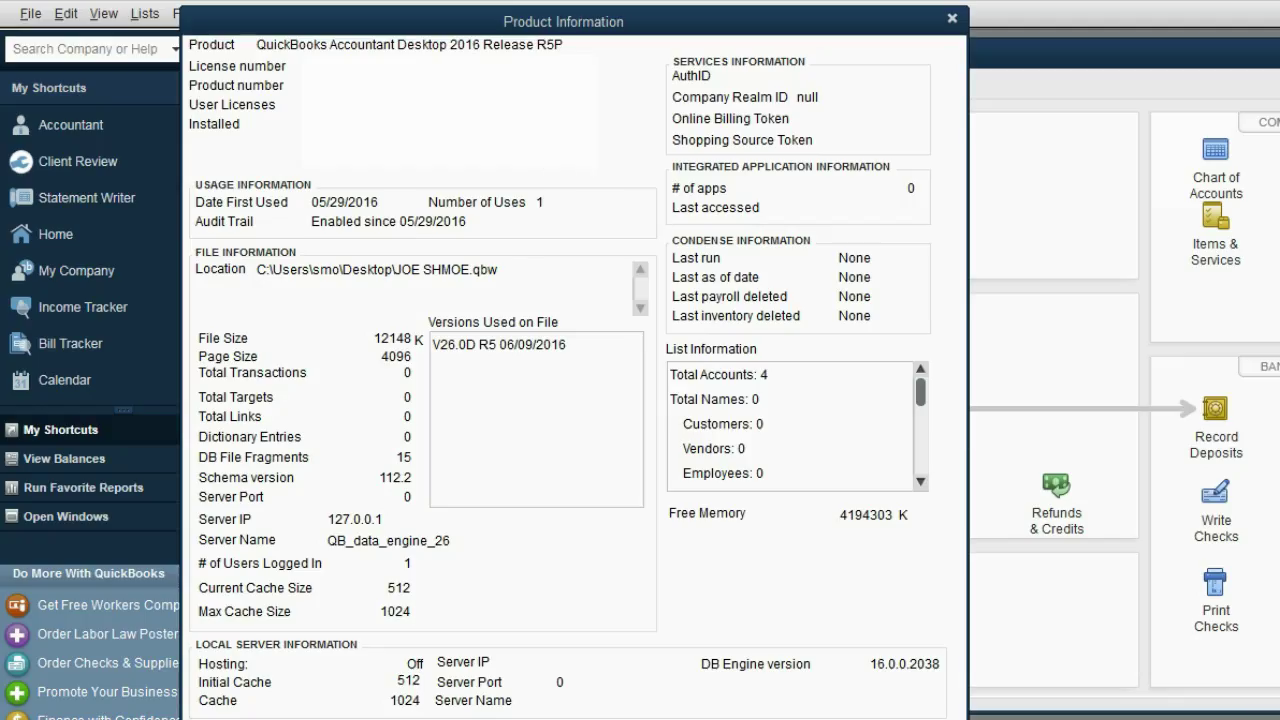
Step: Copy the company file's folder path from Product Information and open Windows Explorer
left_click_drag(487, 19, 463, 19)
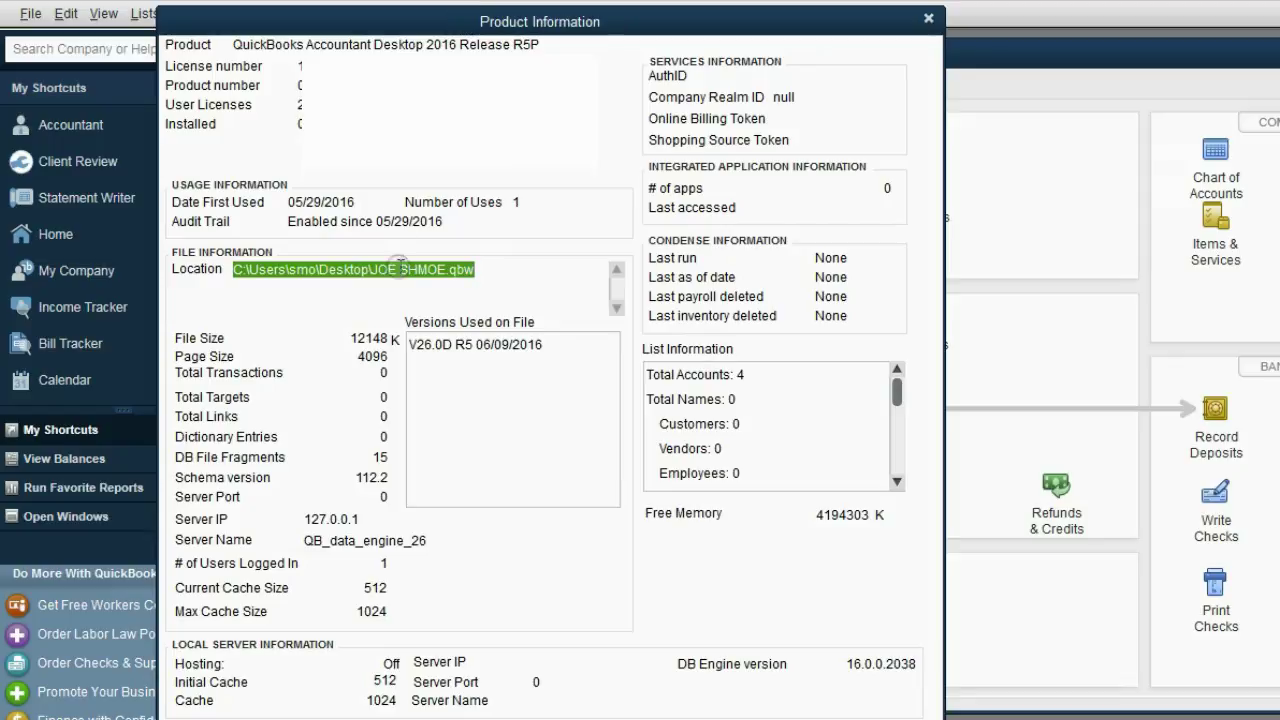
left_click(345, 300)
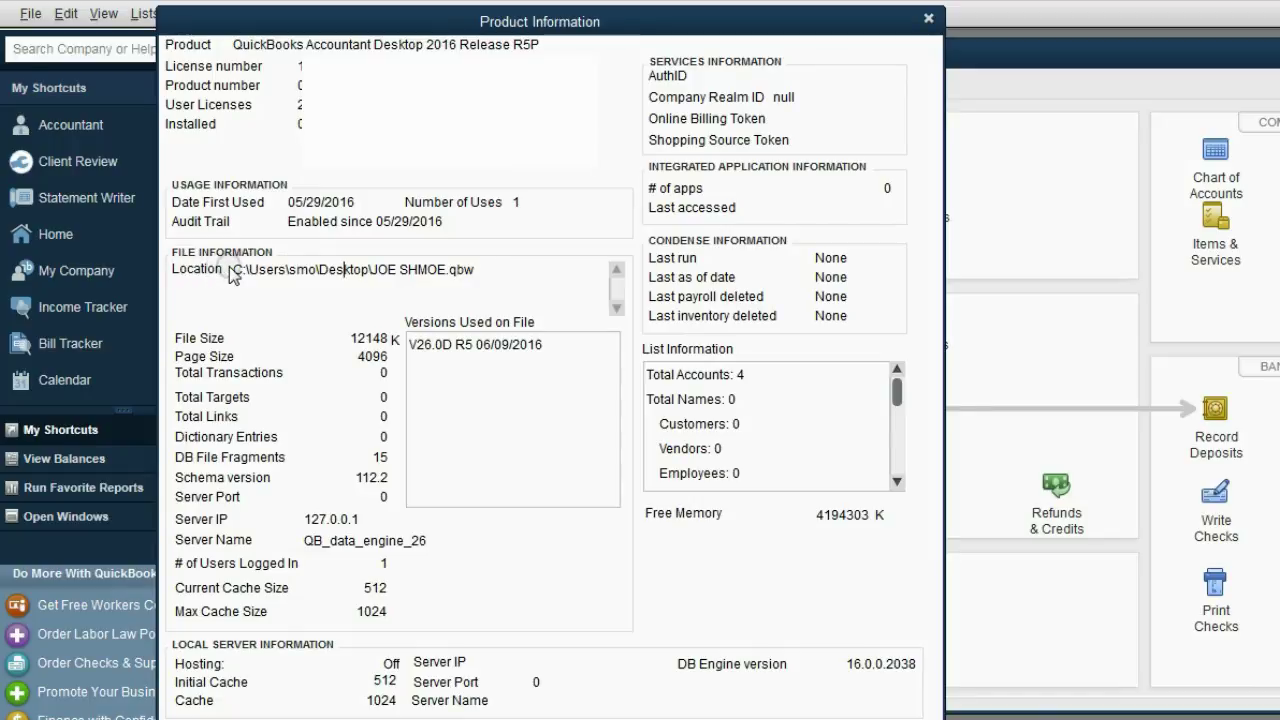
left_click_drag(233, 268, 500, 282)
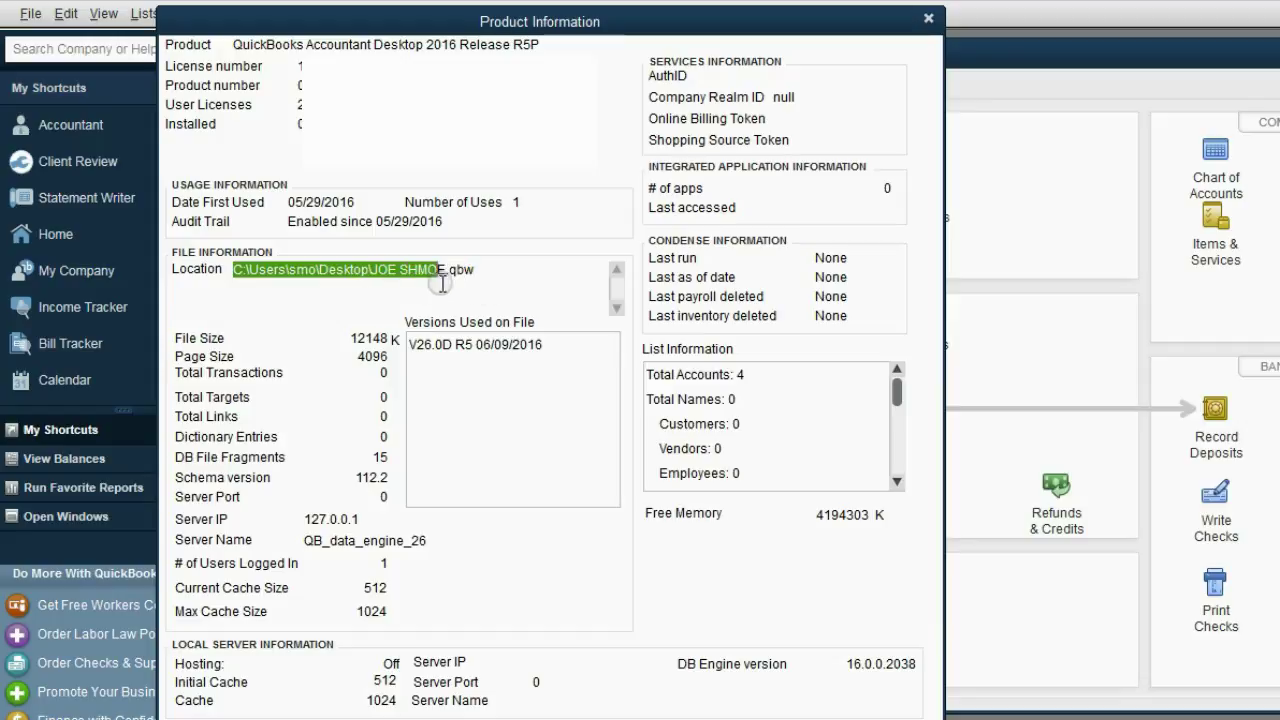
left_click(368, 303)
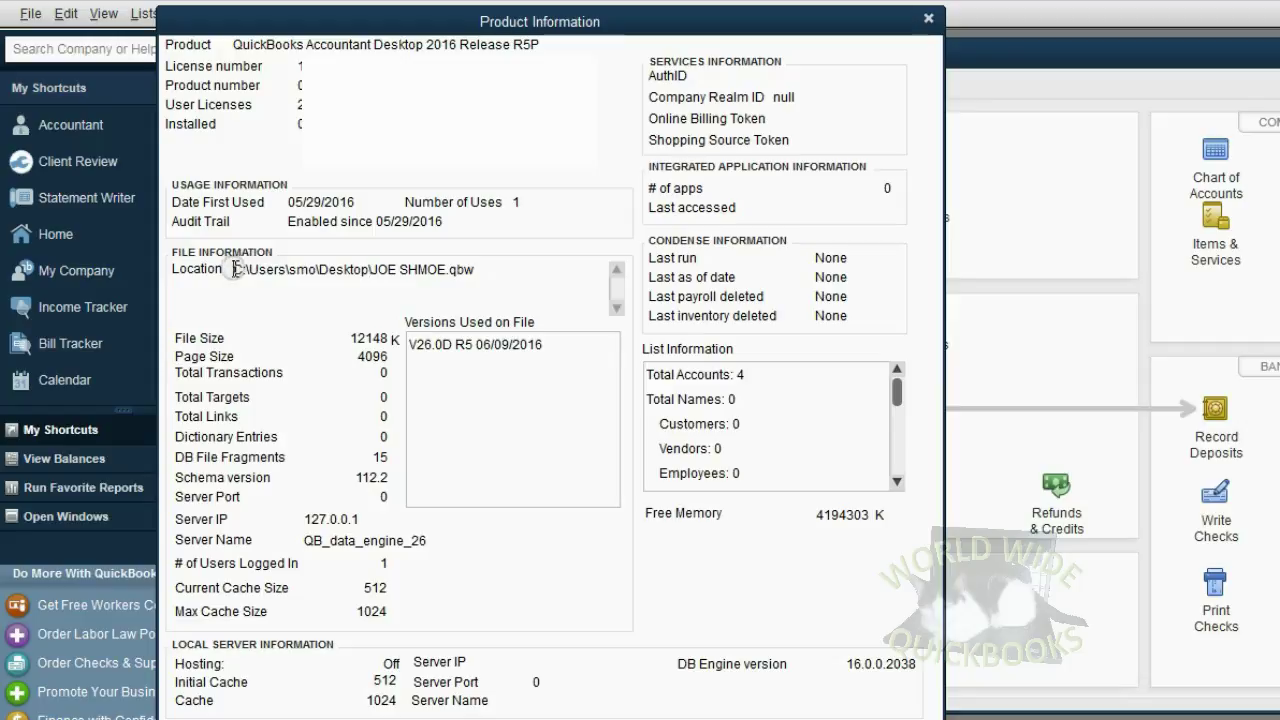
left_click_drag(232, 268, 373, 282)
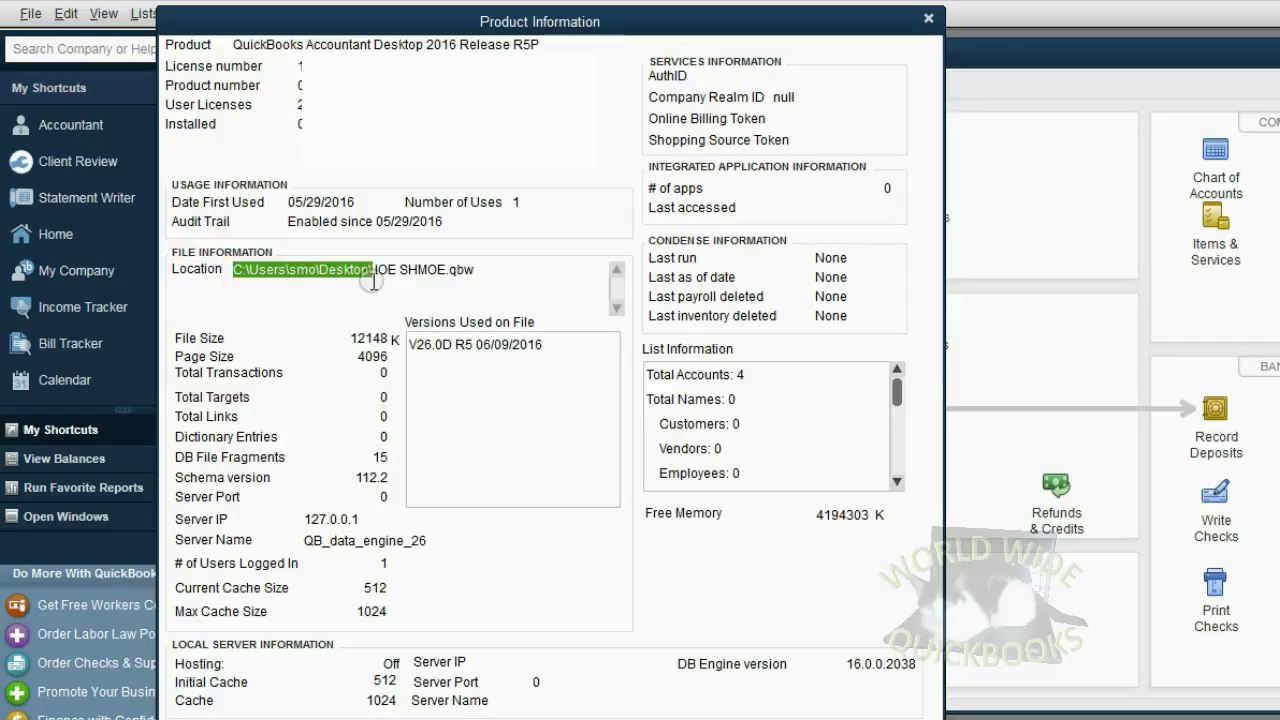
right_click(355, 272)
left_click(395, 338)
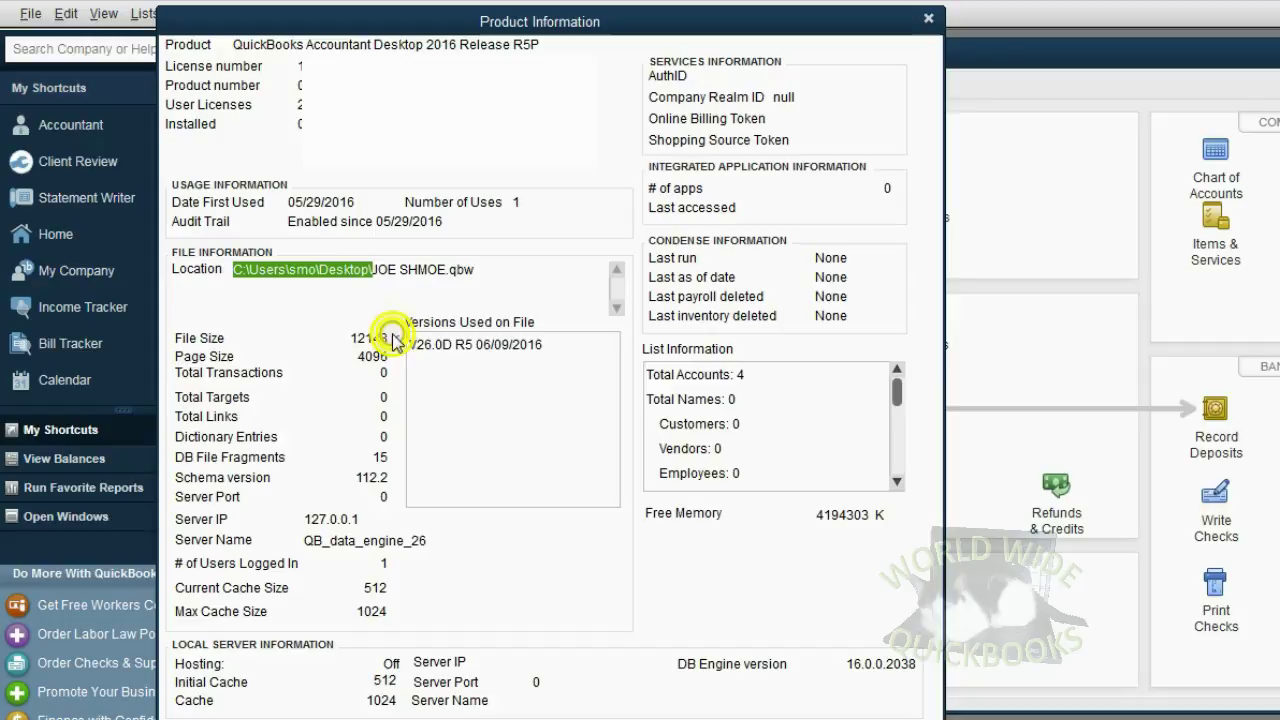
key("super+e")
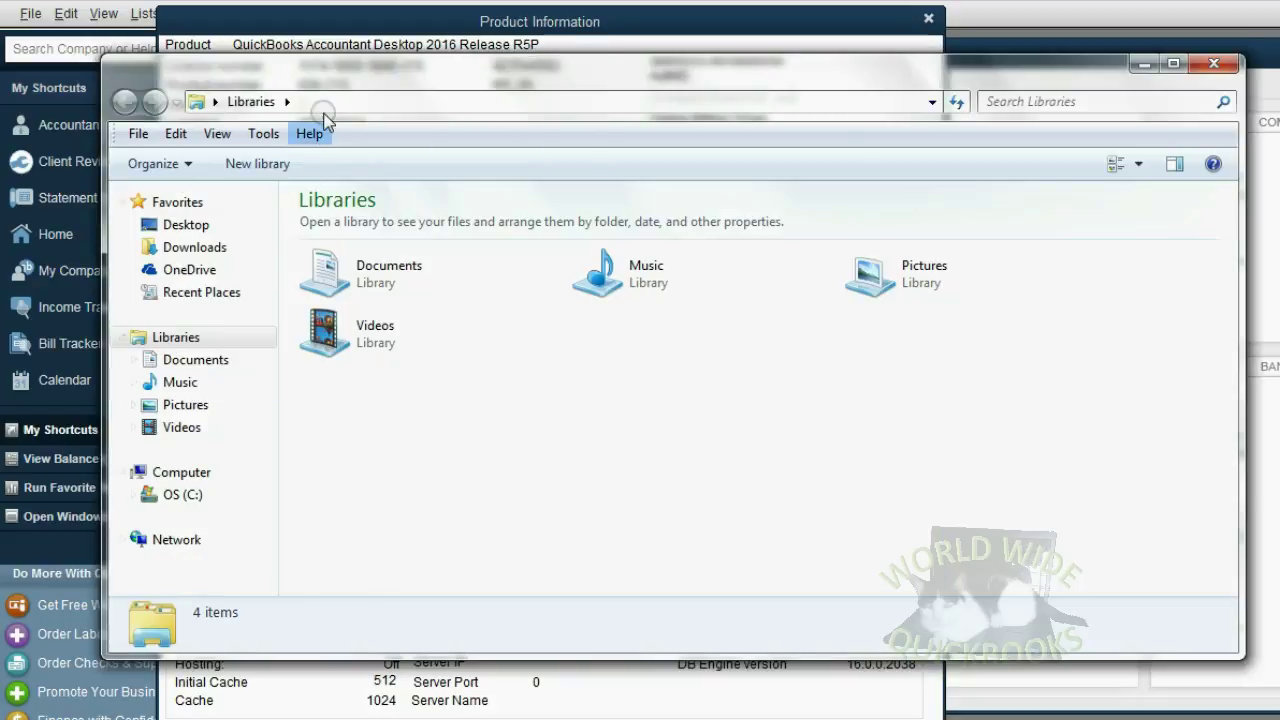
Step: Go to the Desktop folder via the pasted path and select the JOE SHMOE file
left_click(327, 101)
key("ctrl+v")
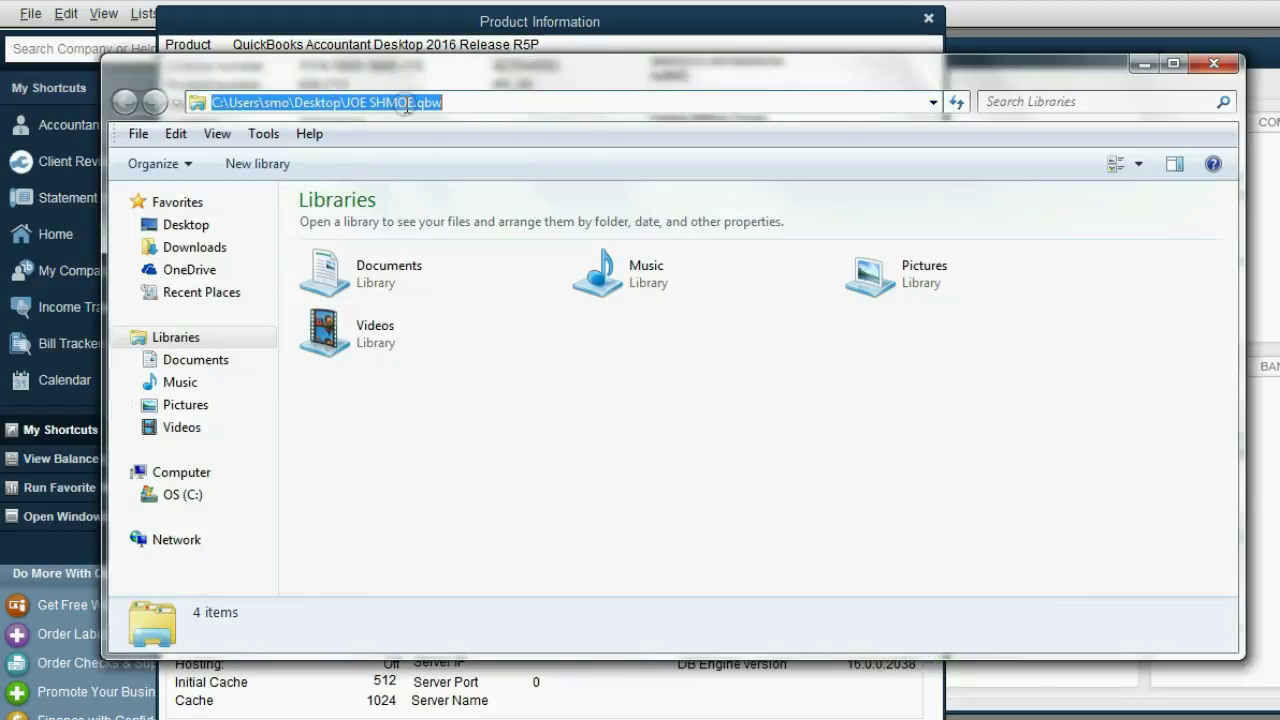
left_click(444, 101)
key("BackSpace")
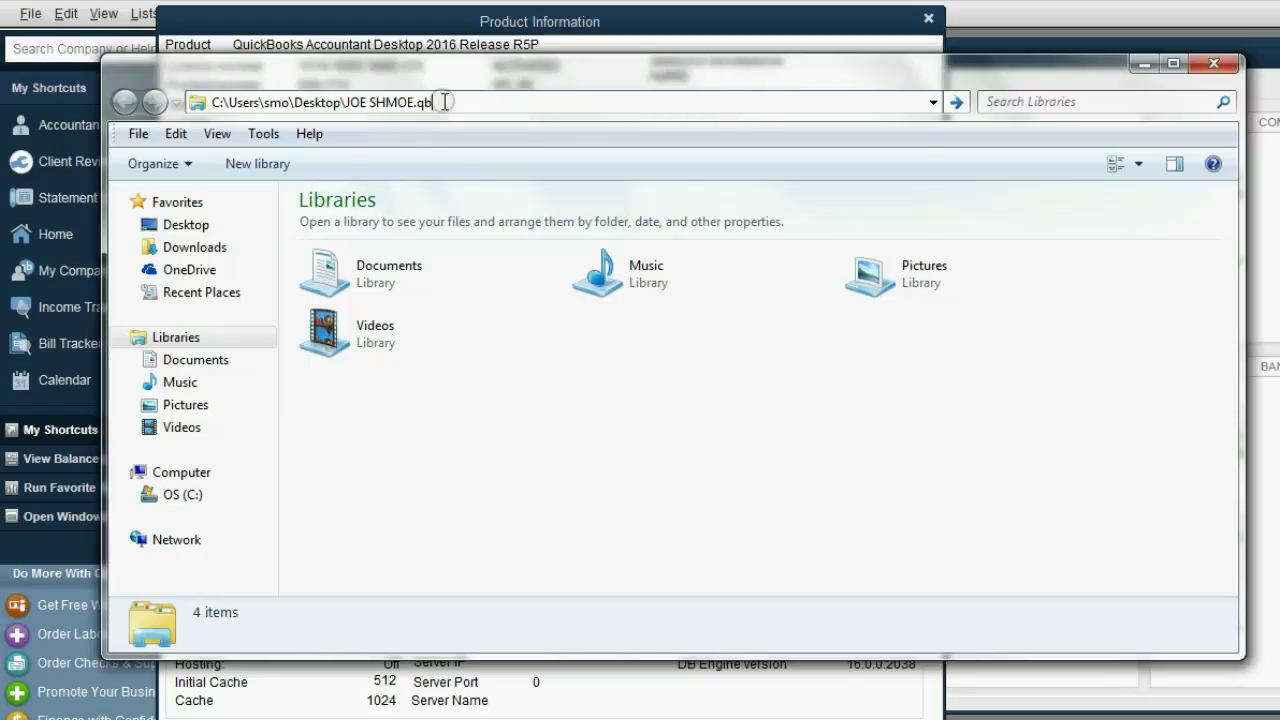
key("BackSpace")
key("BackSpace")
key("BackSpace")
key("BackSpace")
key("BackSpace")
key("BackSpace")
key("BackSpace")
key("BackSpace")
key("BackSpace")
key("BackSpace")
key("BackSpace")
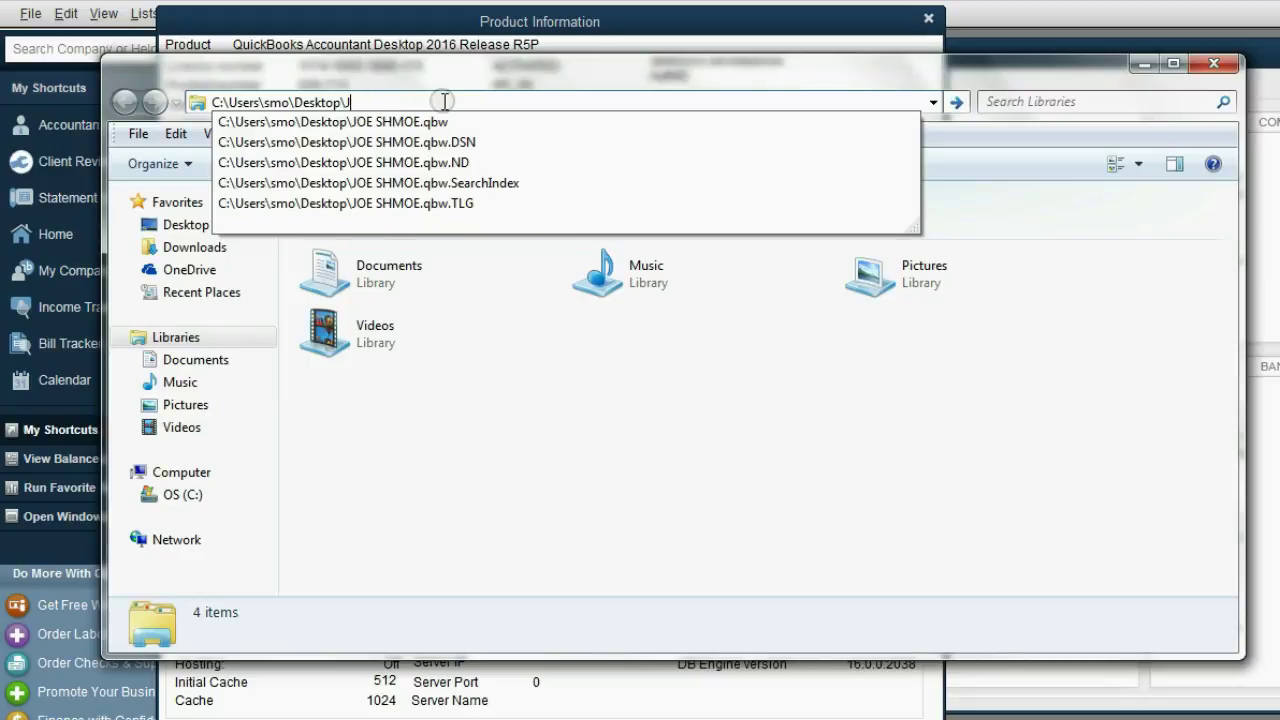
key("BackSpace")
key("Return")
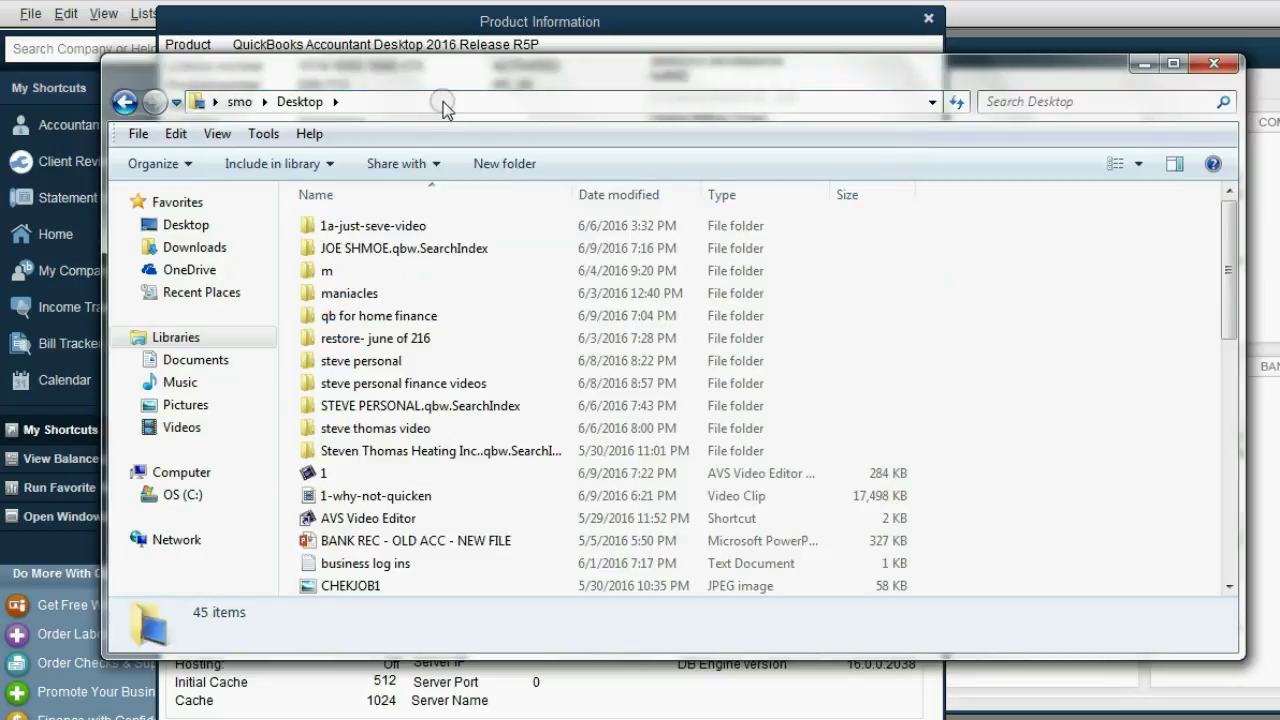
left_click_drag(1217, 325, 1217, 470)
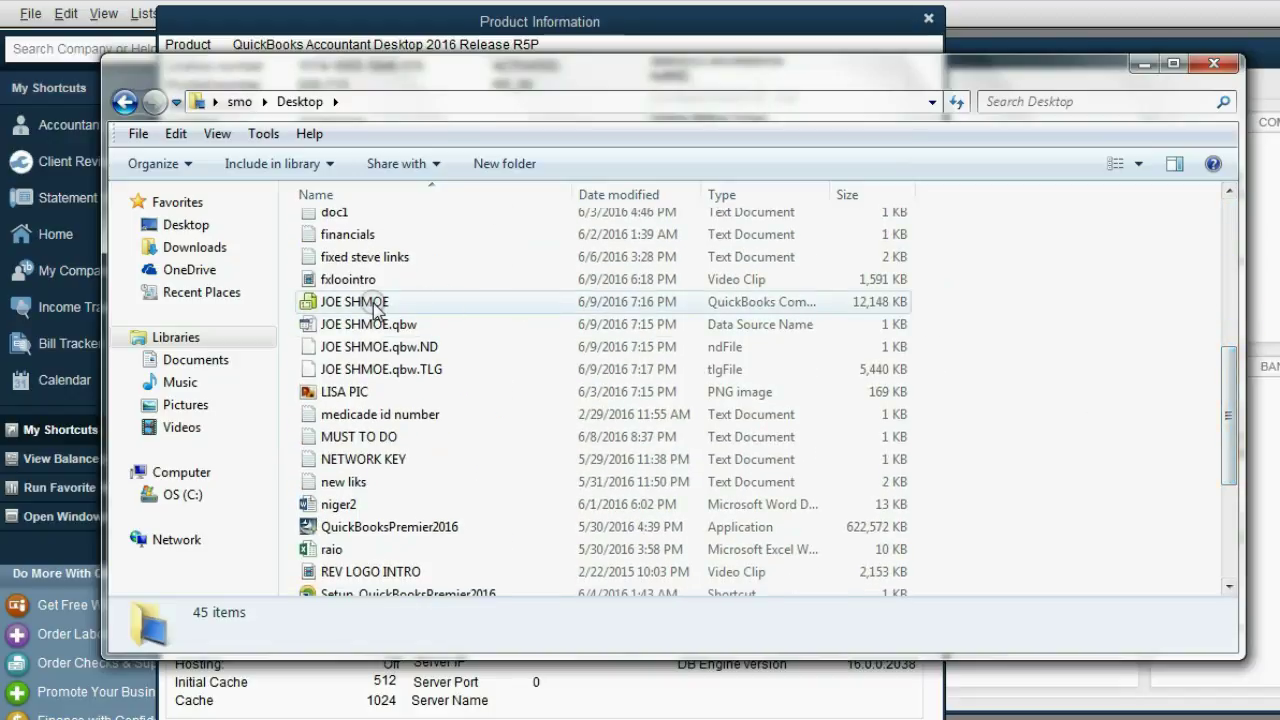
left_click(378, 303)
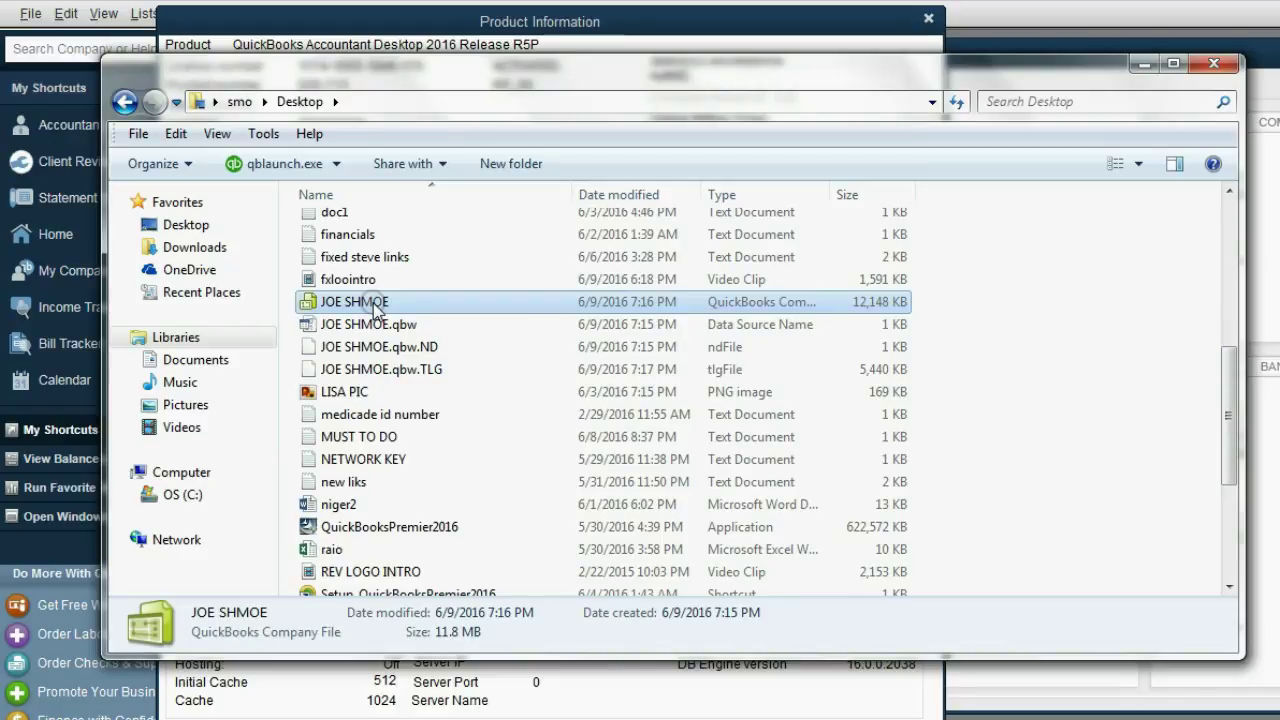
key("super")
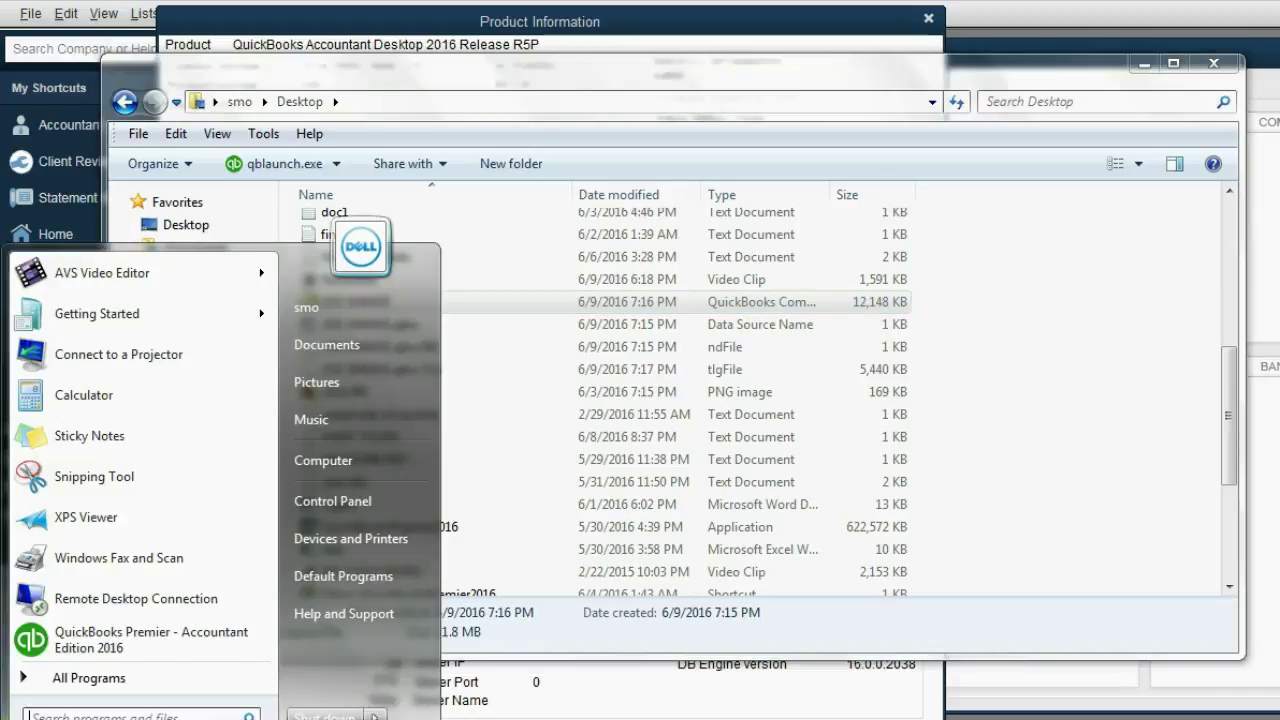